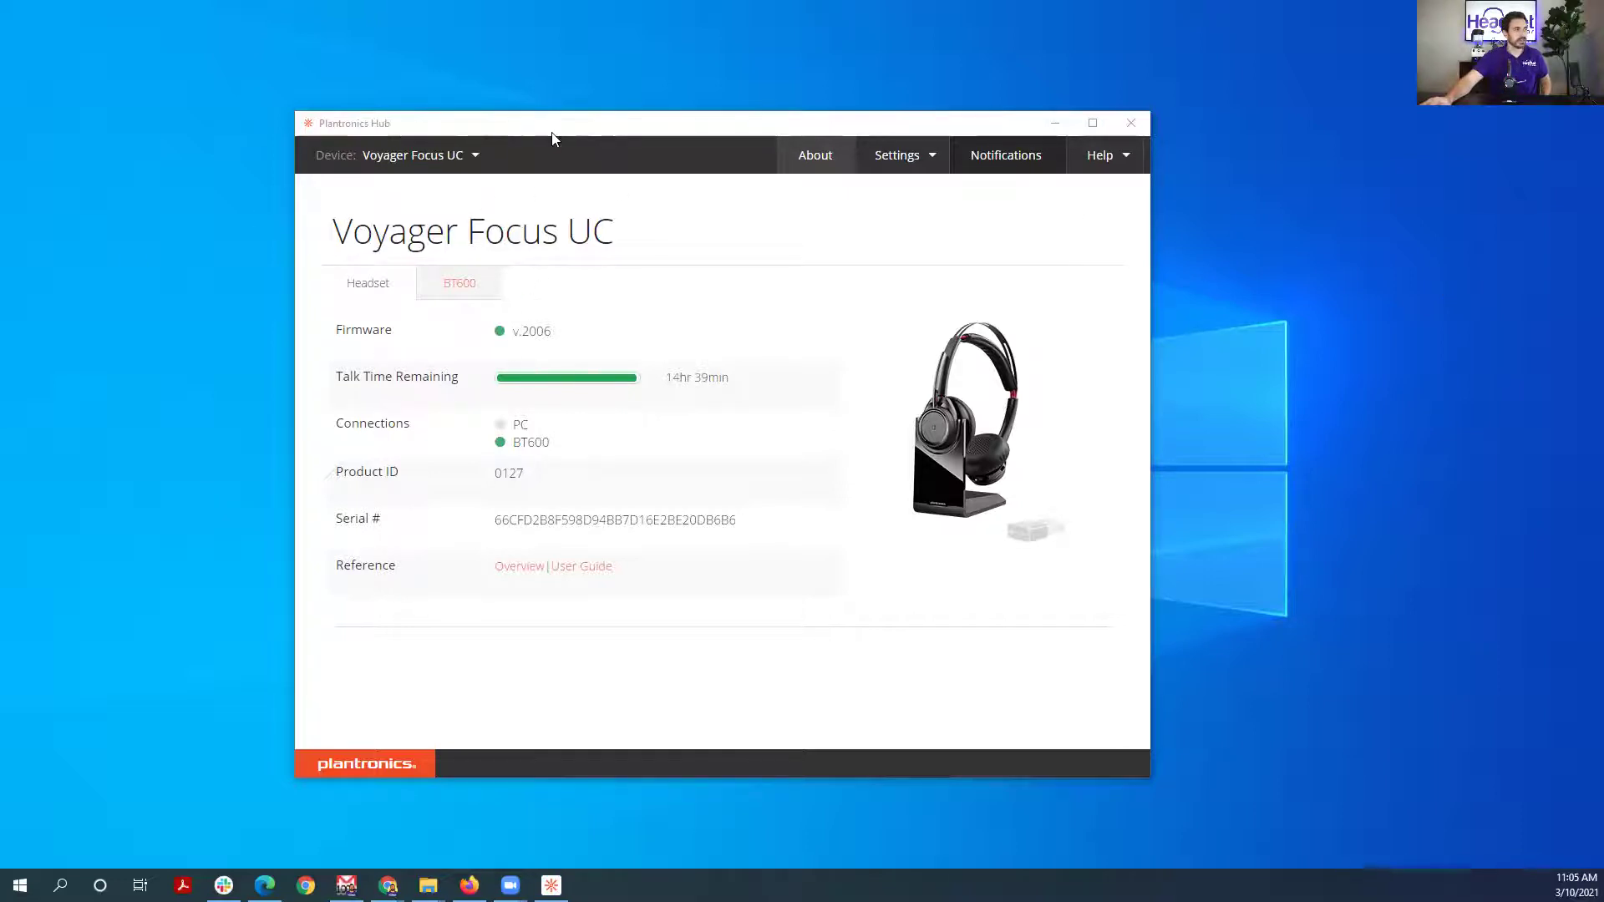
Nudge the Hub window up, check the connected-device list without switching devices, then show the Settings pages
drag(562, 118, 566, 94)
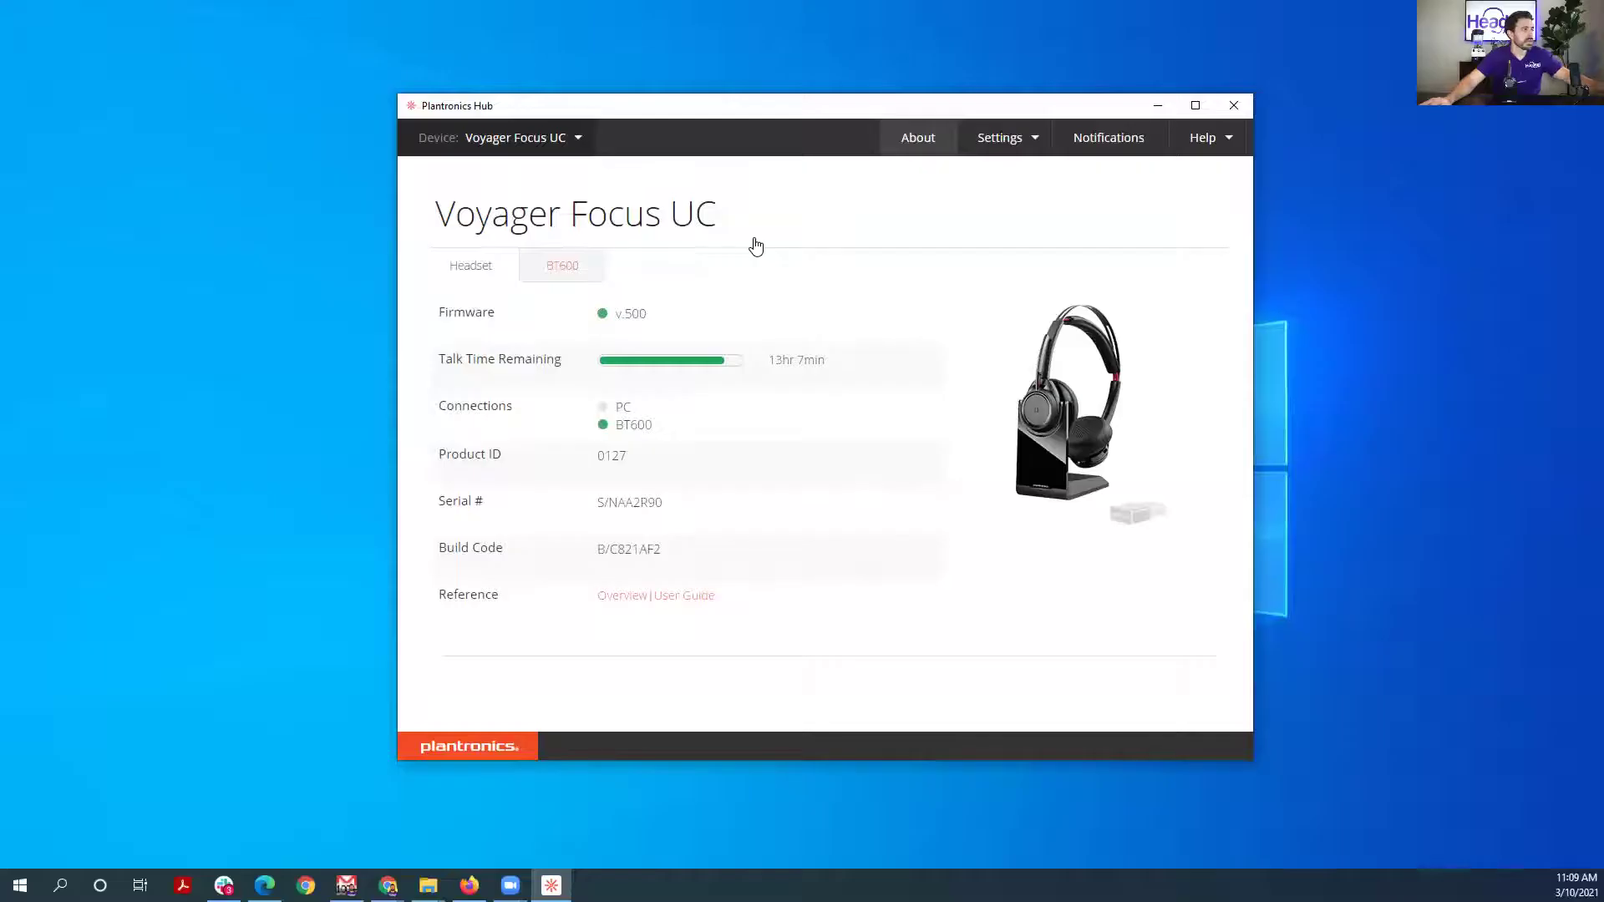
click(578, 140)
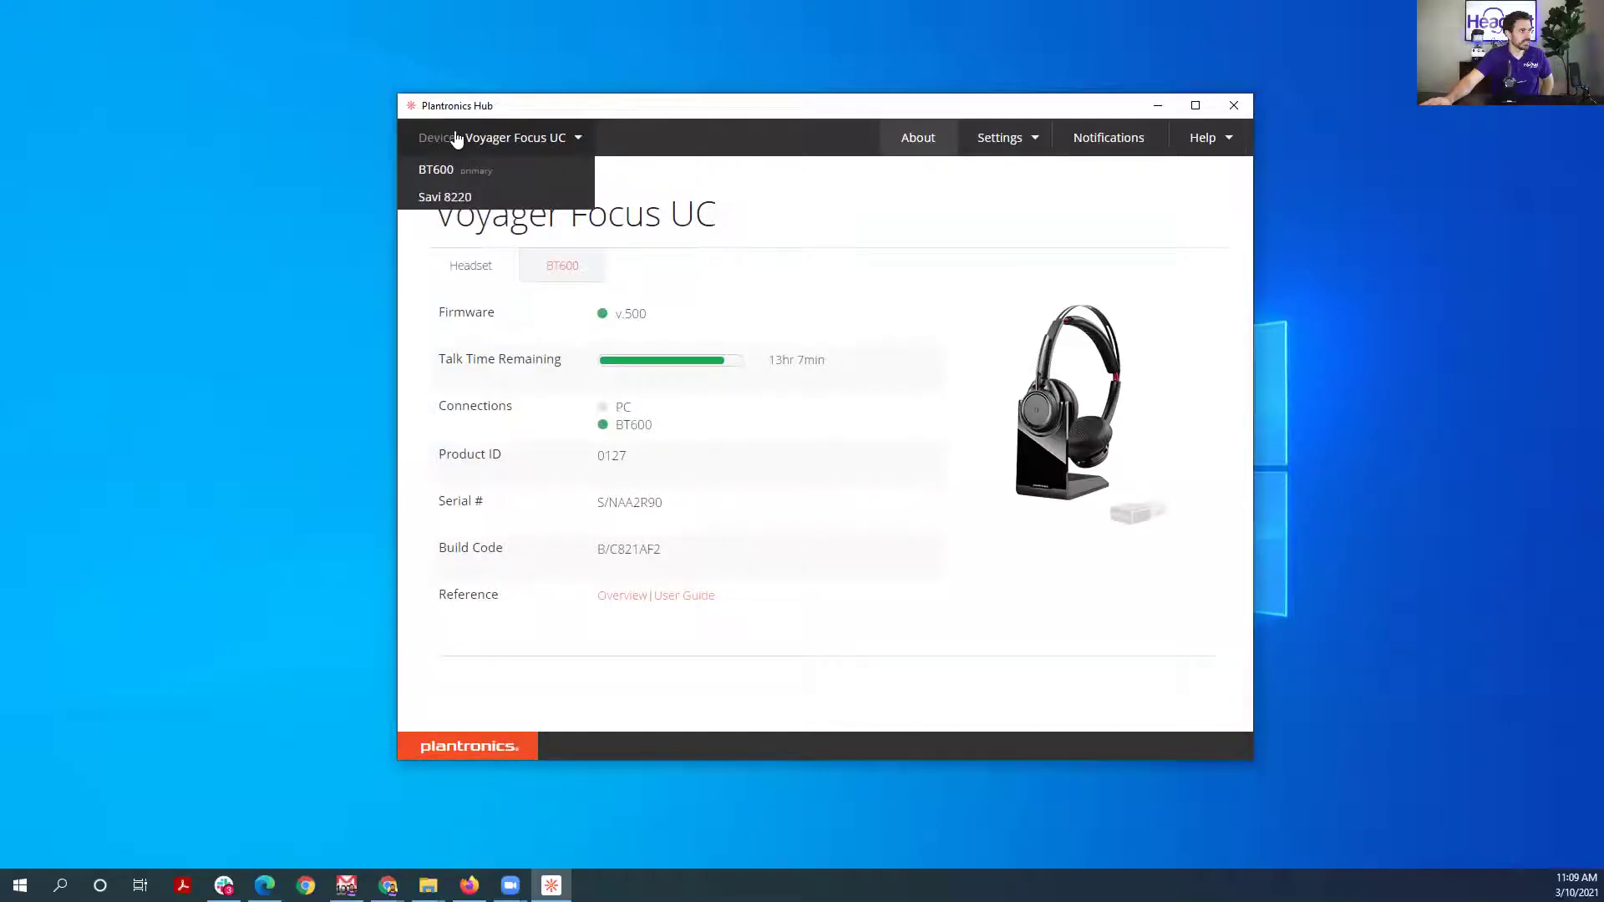
click(812, 193)
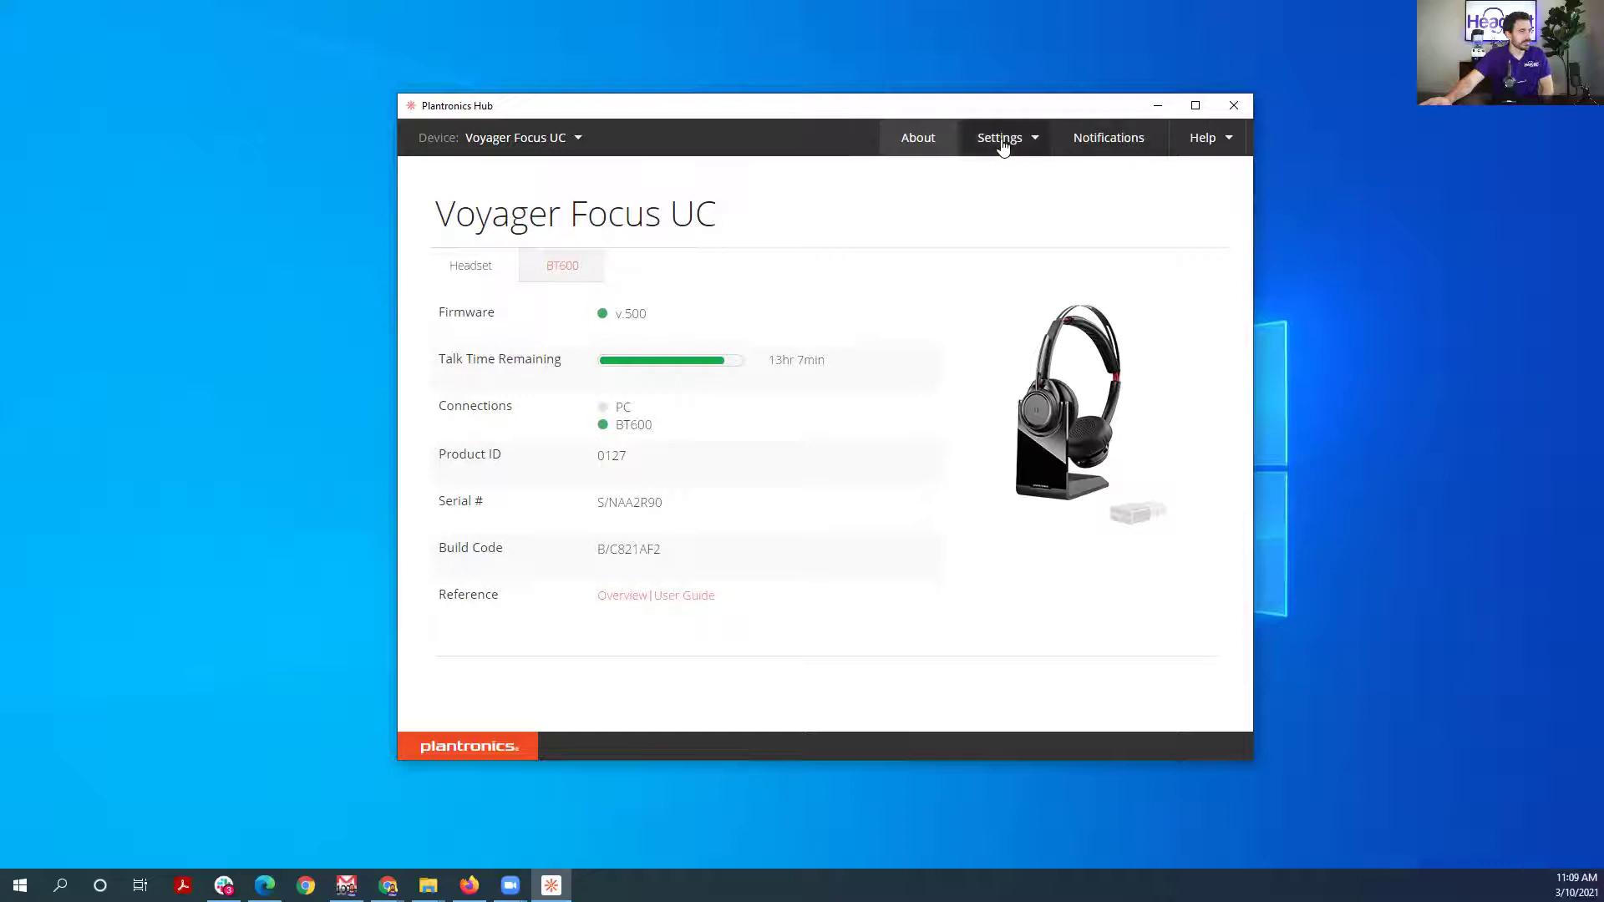
click(1015, 143)
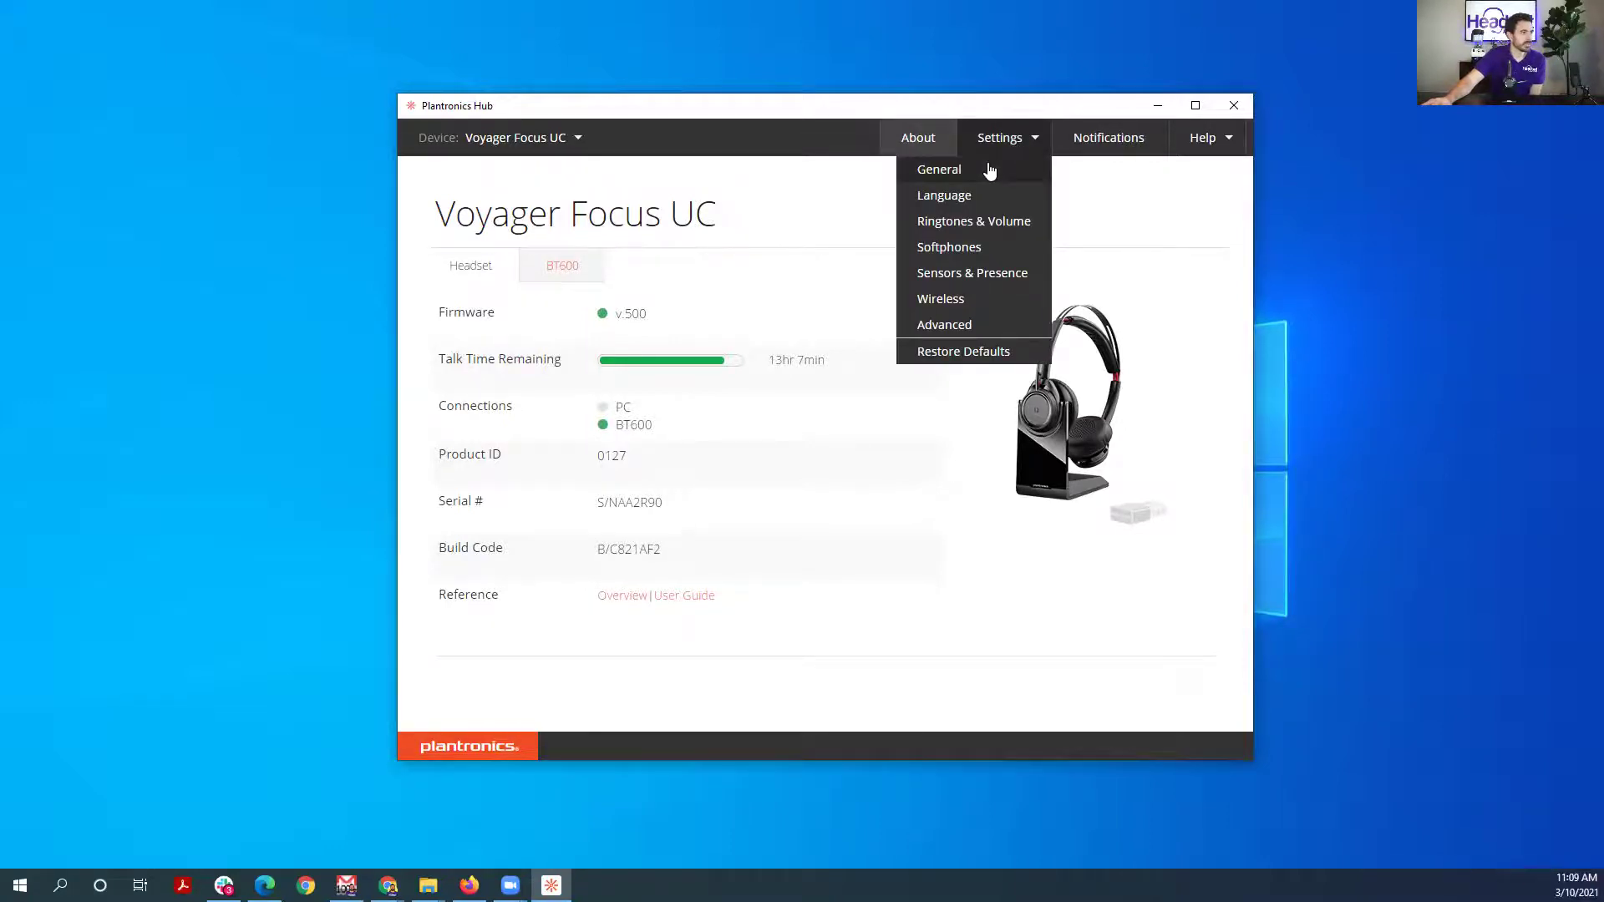
Open the General page and view the Answering Call Alert choices without changing them
click(990, 171)
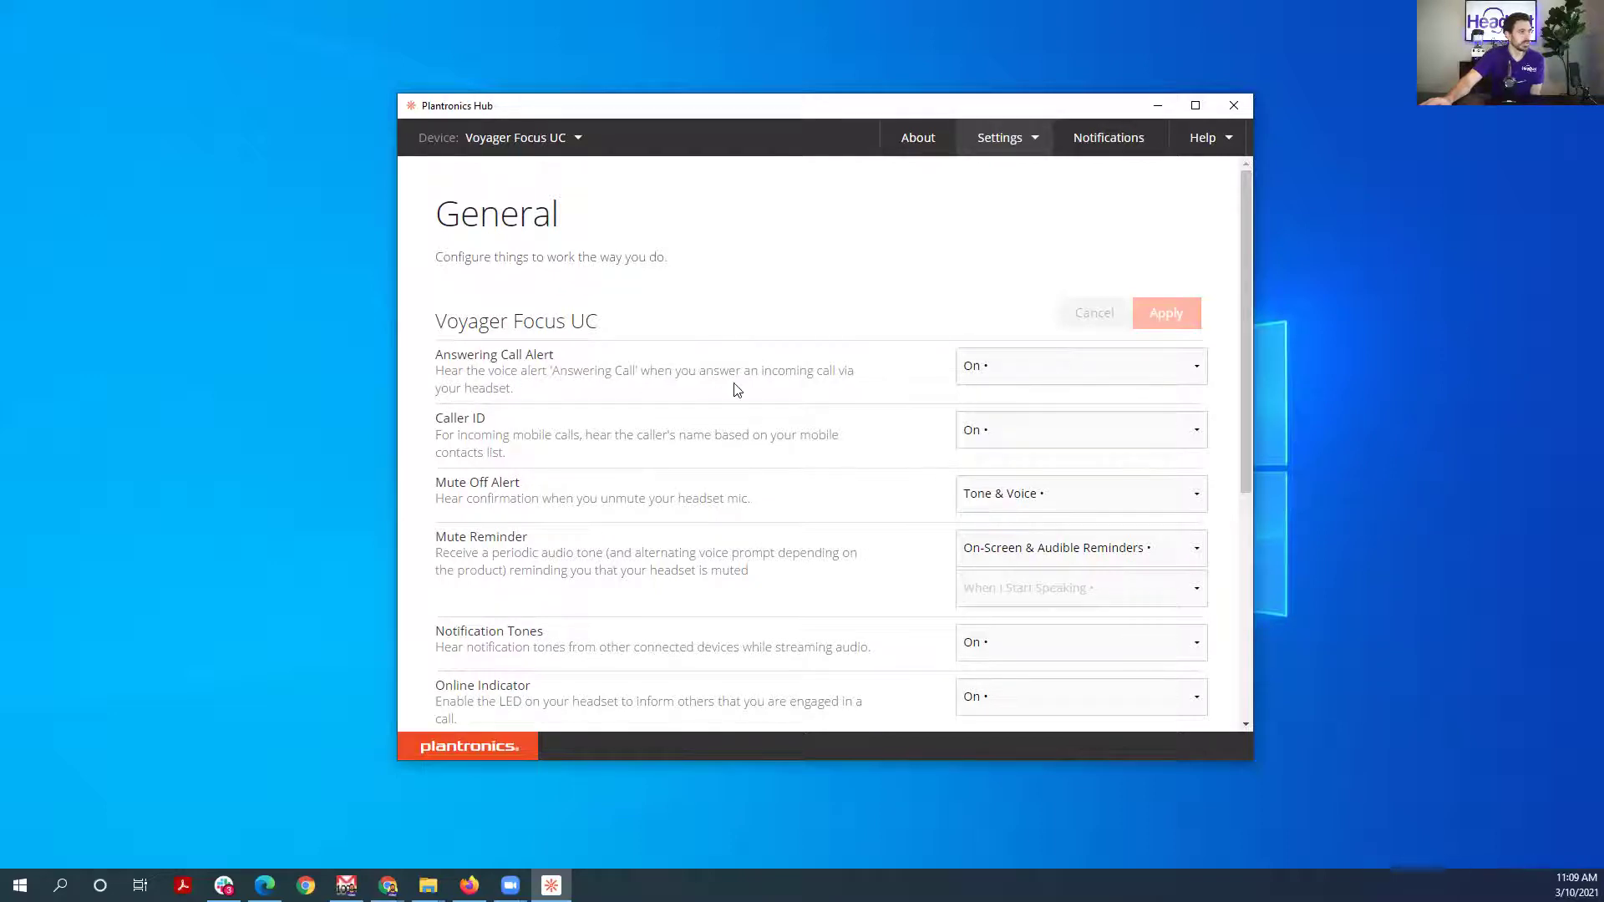
click(1051, 379)
click(805, 373)
scroll(719, 388, down, 1)
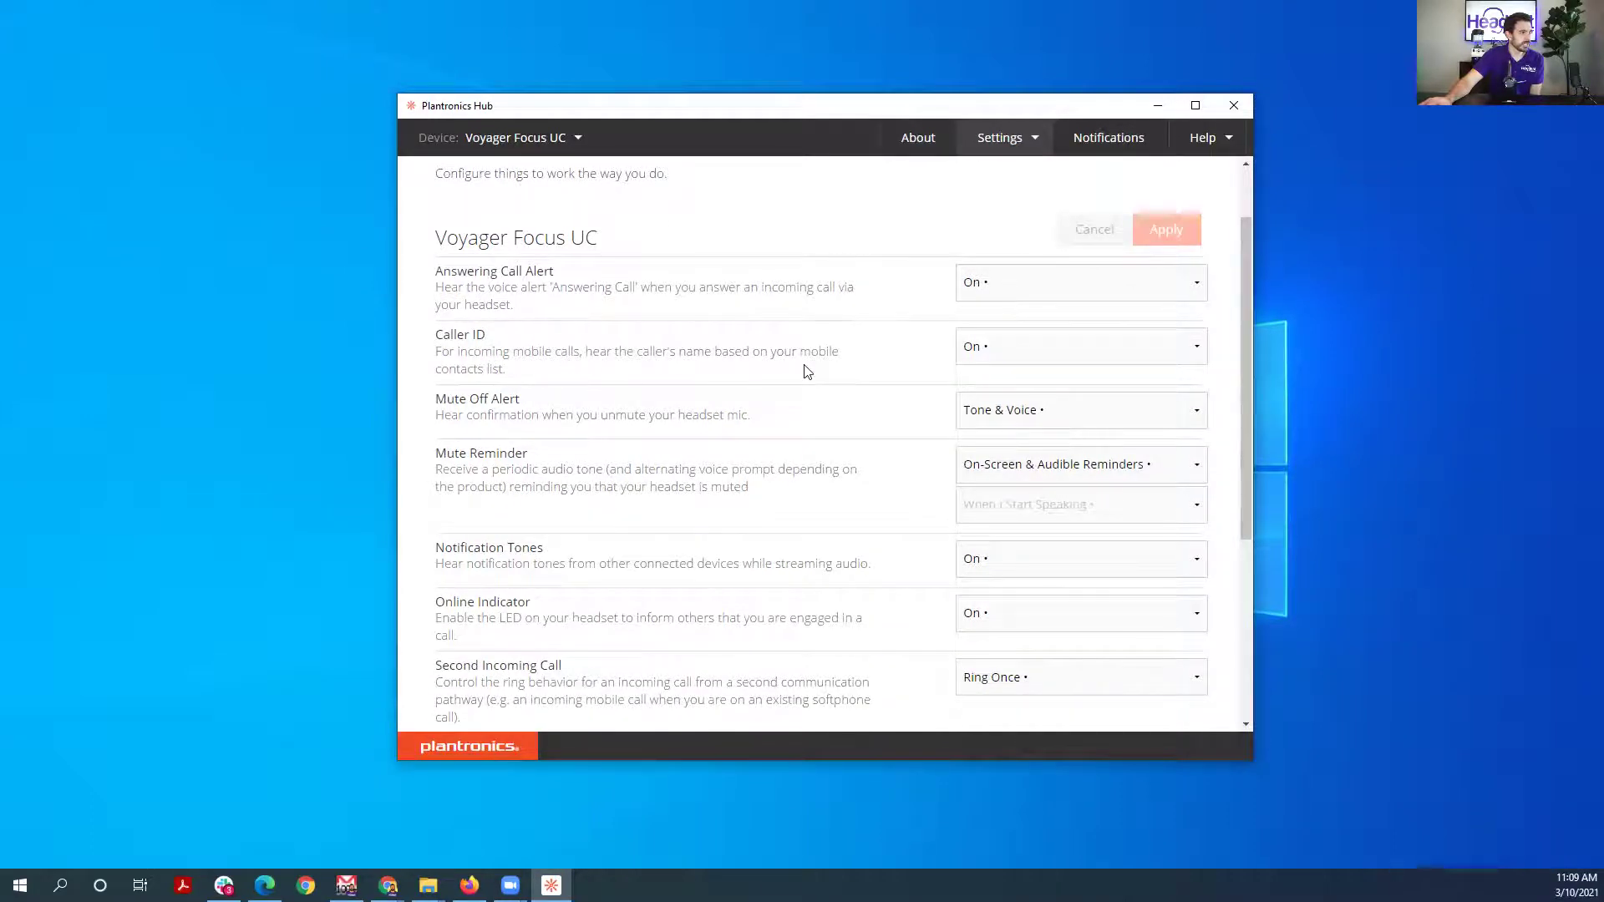
scroll(745, 367, down, 2)
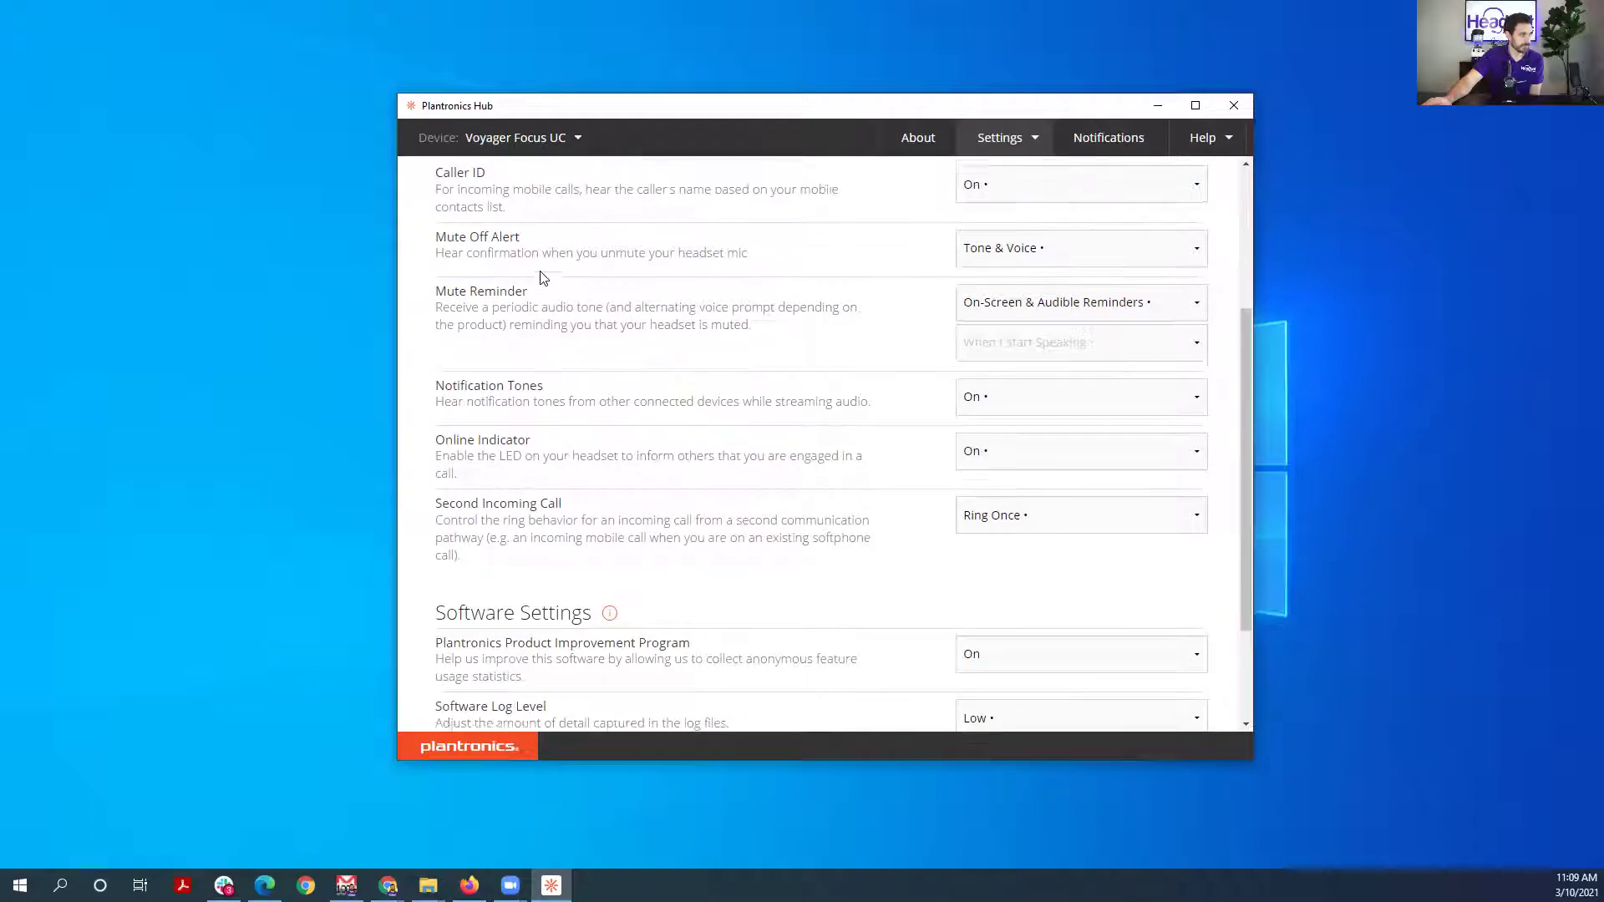
scroll(541, 277, up, 1)
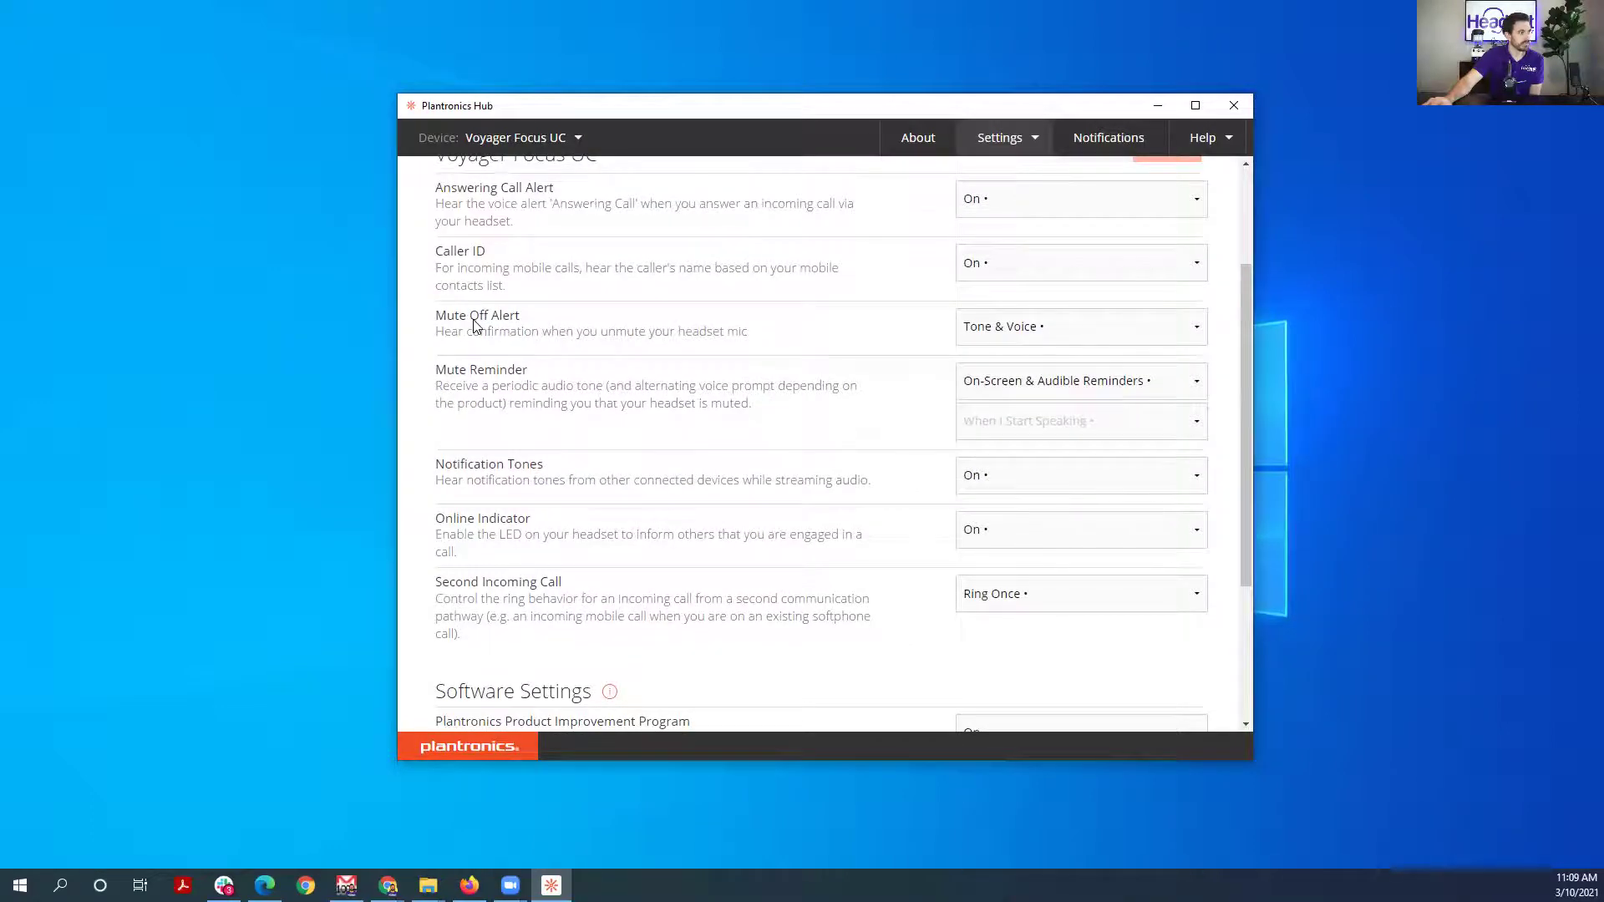
Review the Mute Off Alert and Mute Reminder choices, keeping On-Screen & Audible Reminders
click(1071, 325)
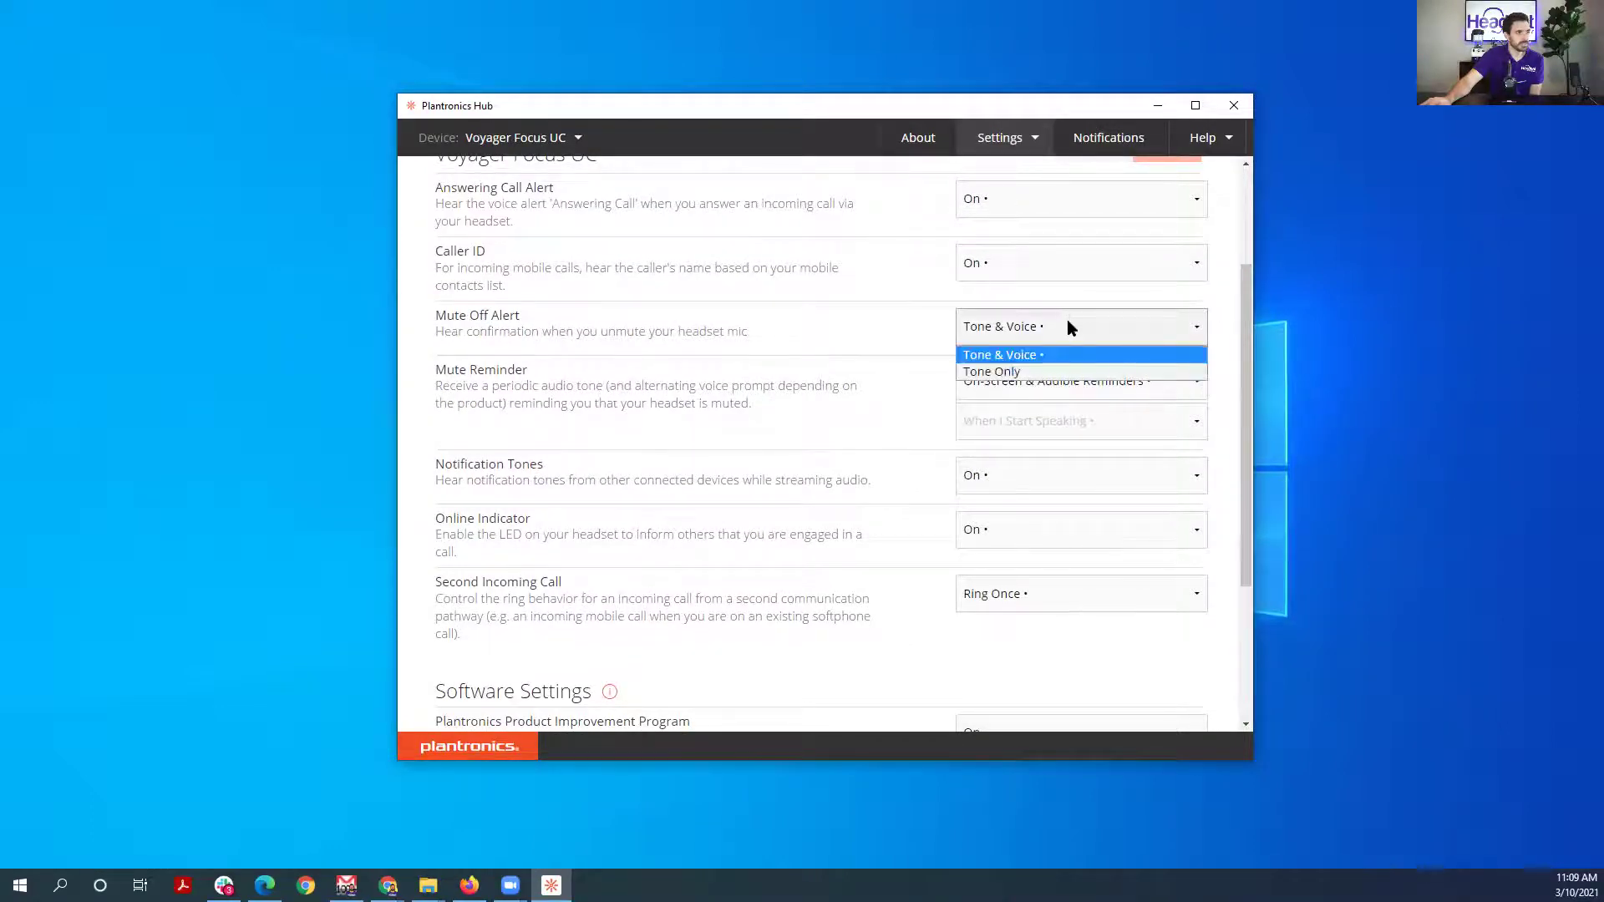
click(793, 318)
scroll(584, 322, down, 1)
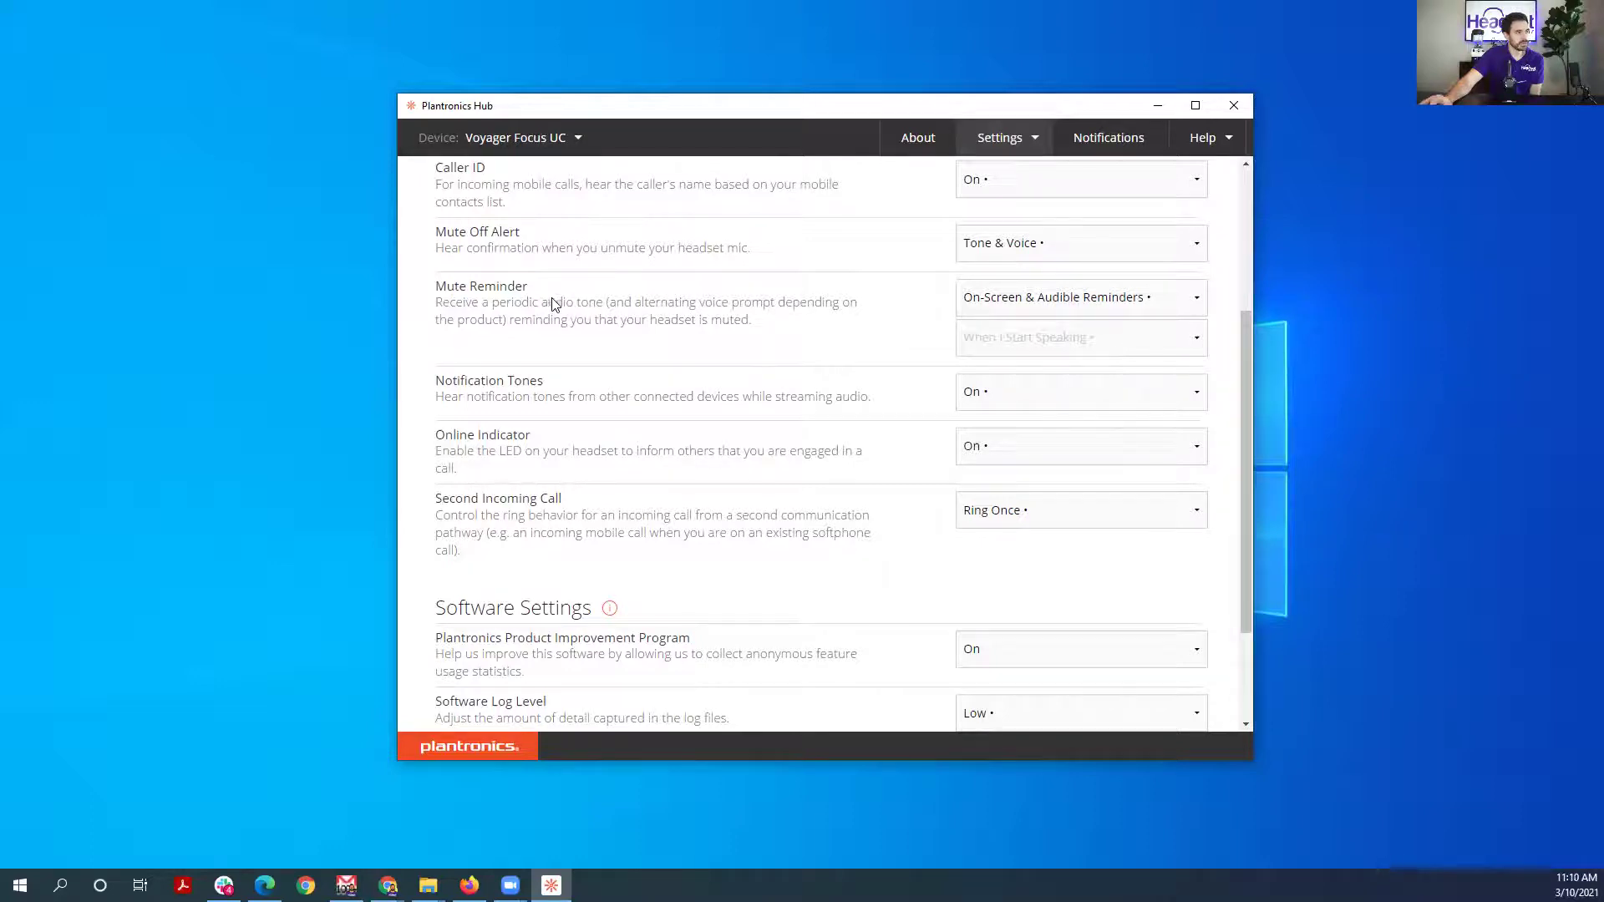
click(1064, 304)
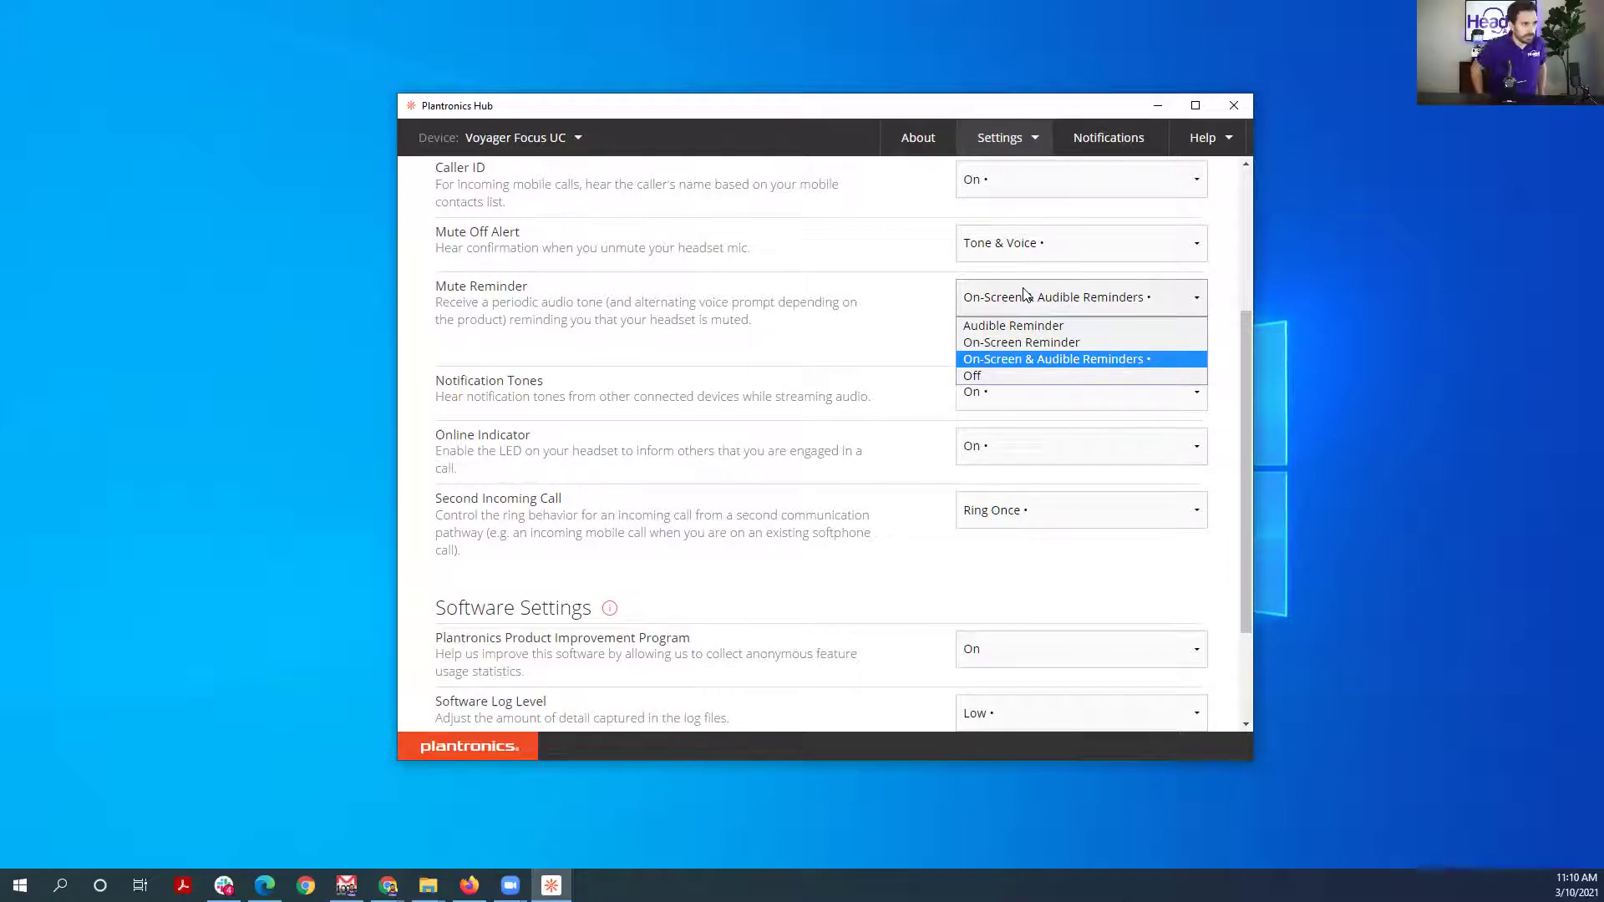
click(735, 347)
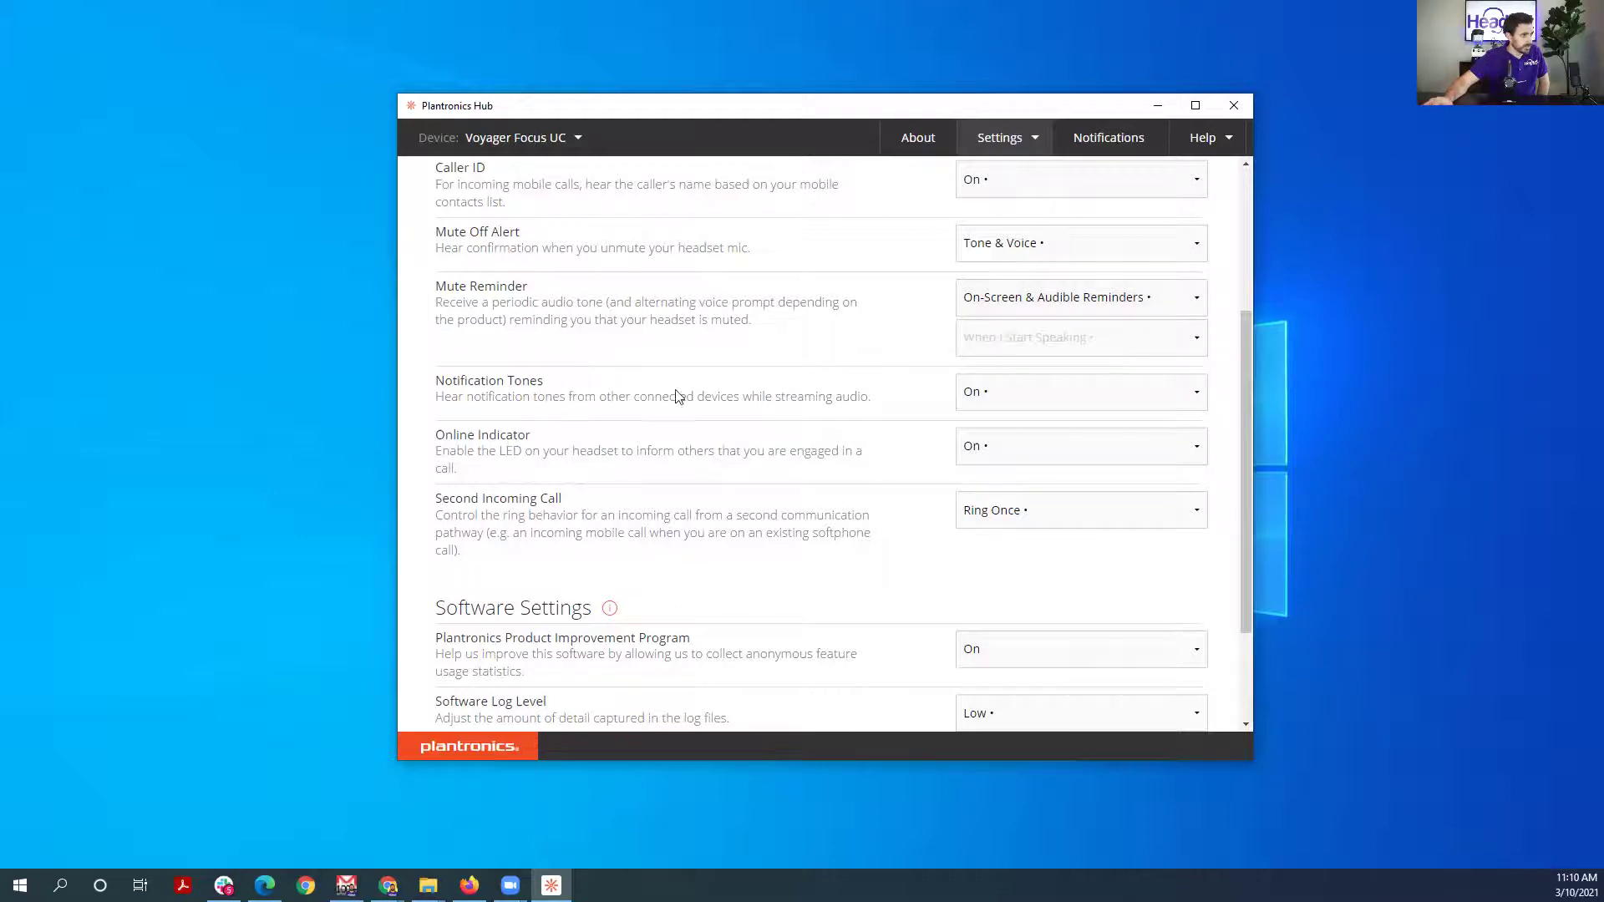
Check the Second Incoming Call ring options, keeping Ring Once
scroll(524, 334, down, 1)
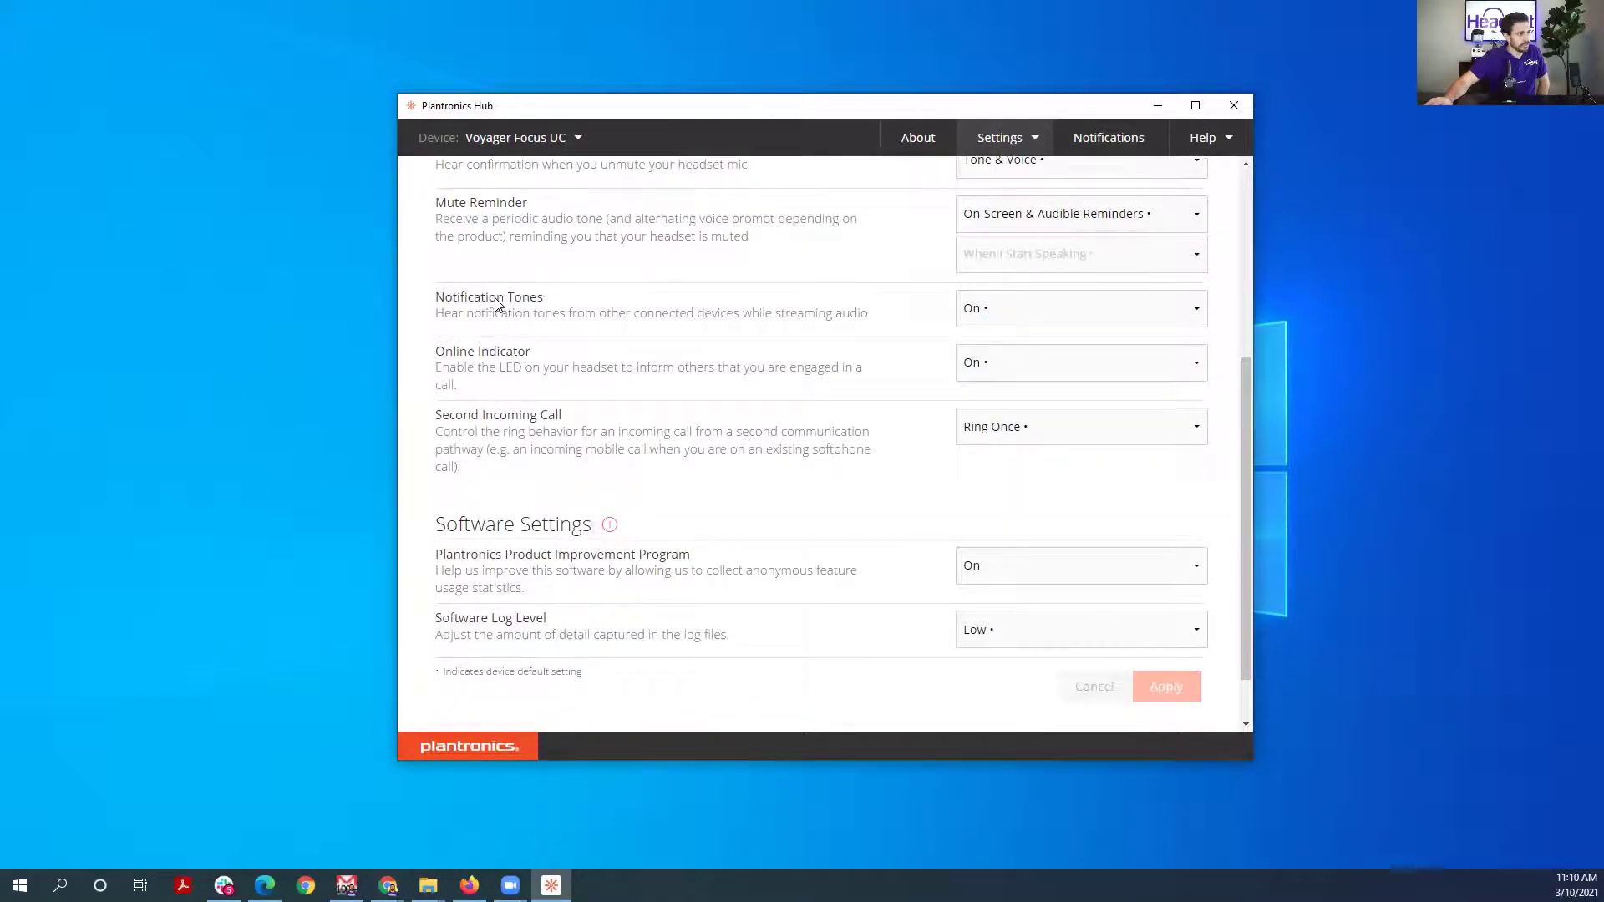
scroll(516, 313, down, 1)
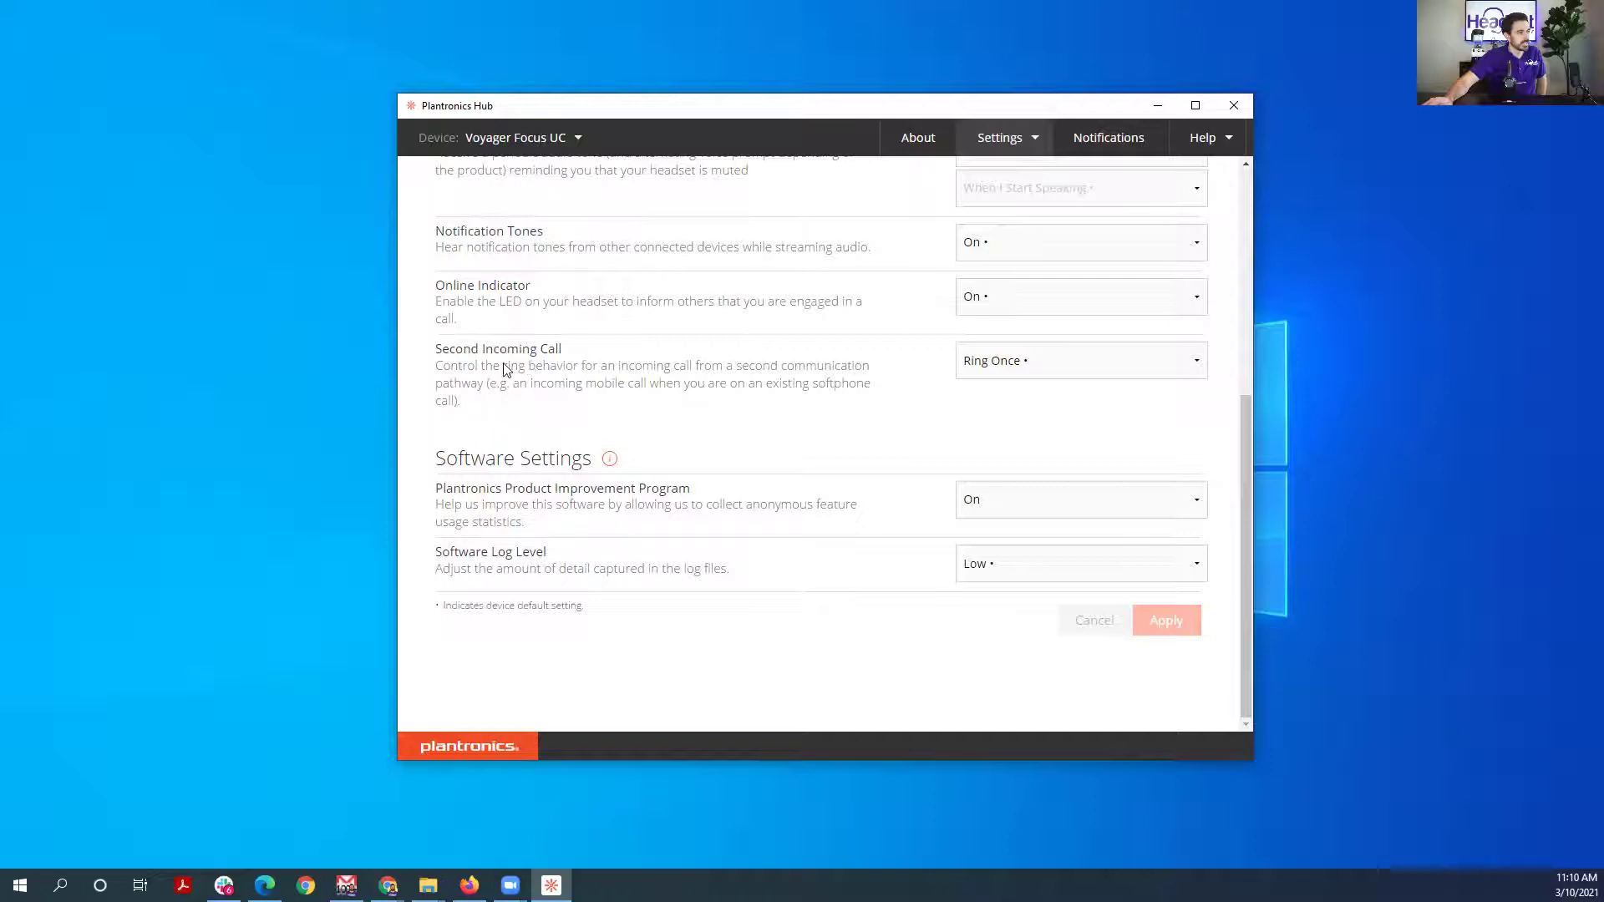
click(1050, 365)
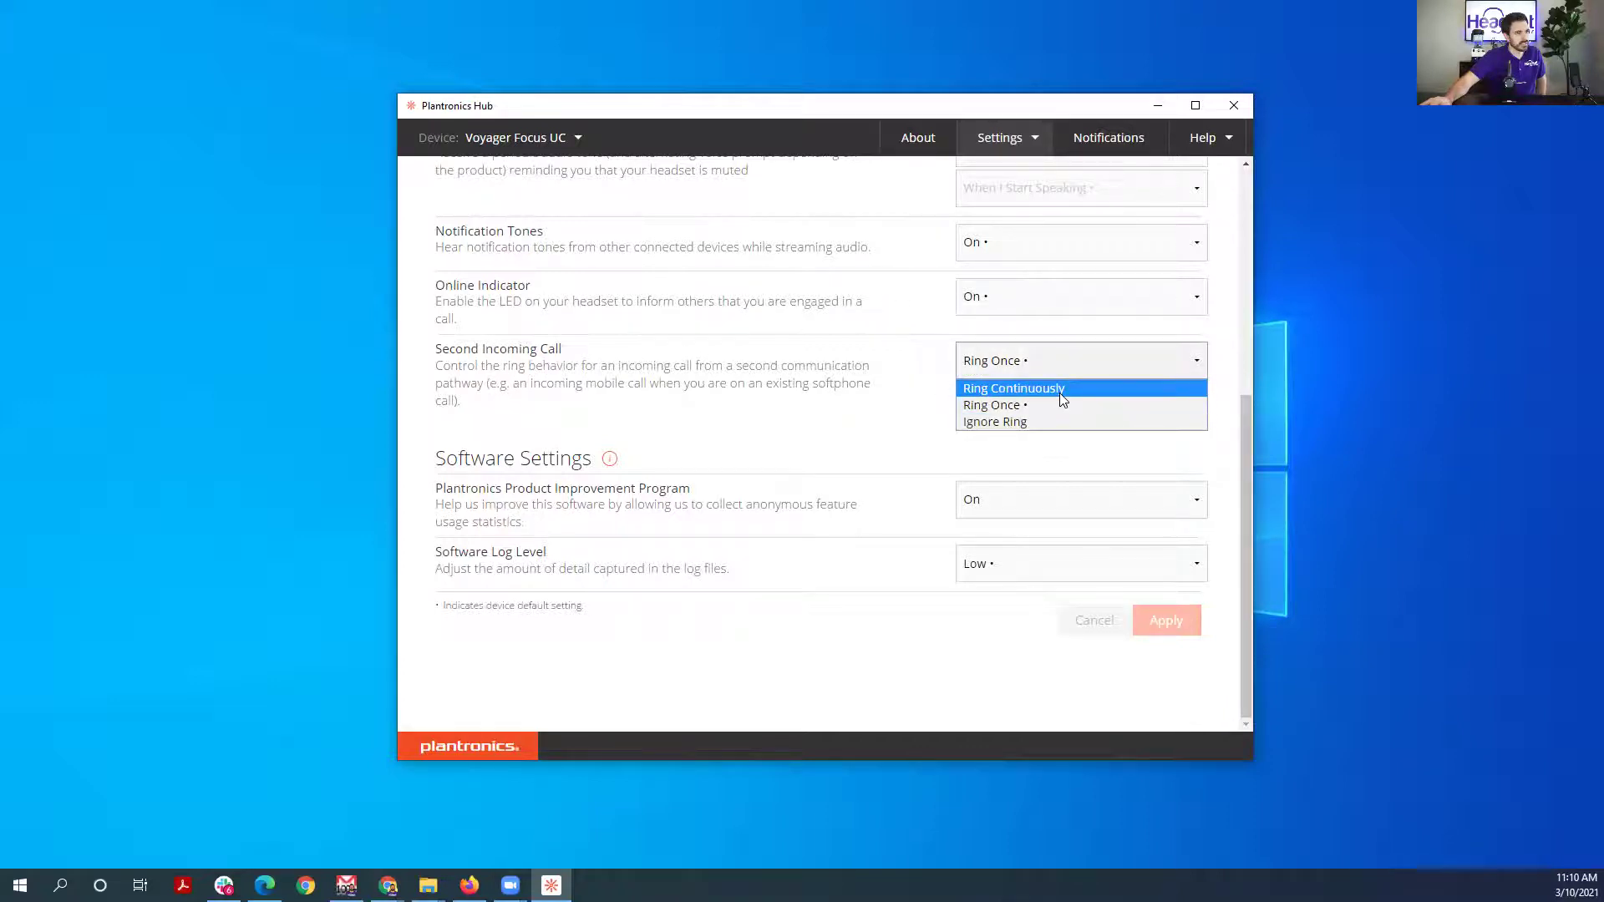
click(698, 341)
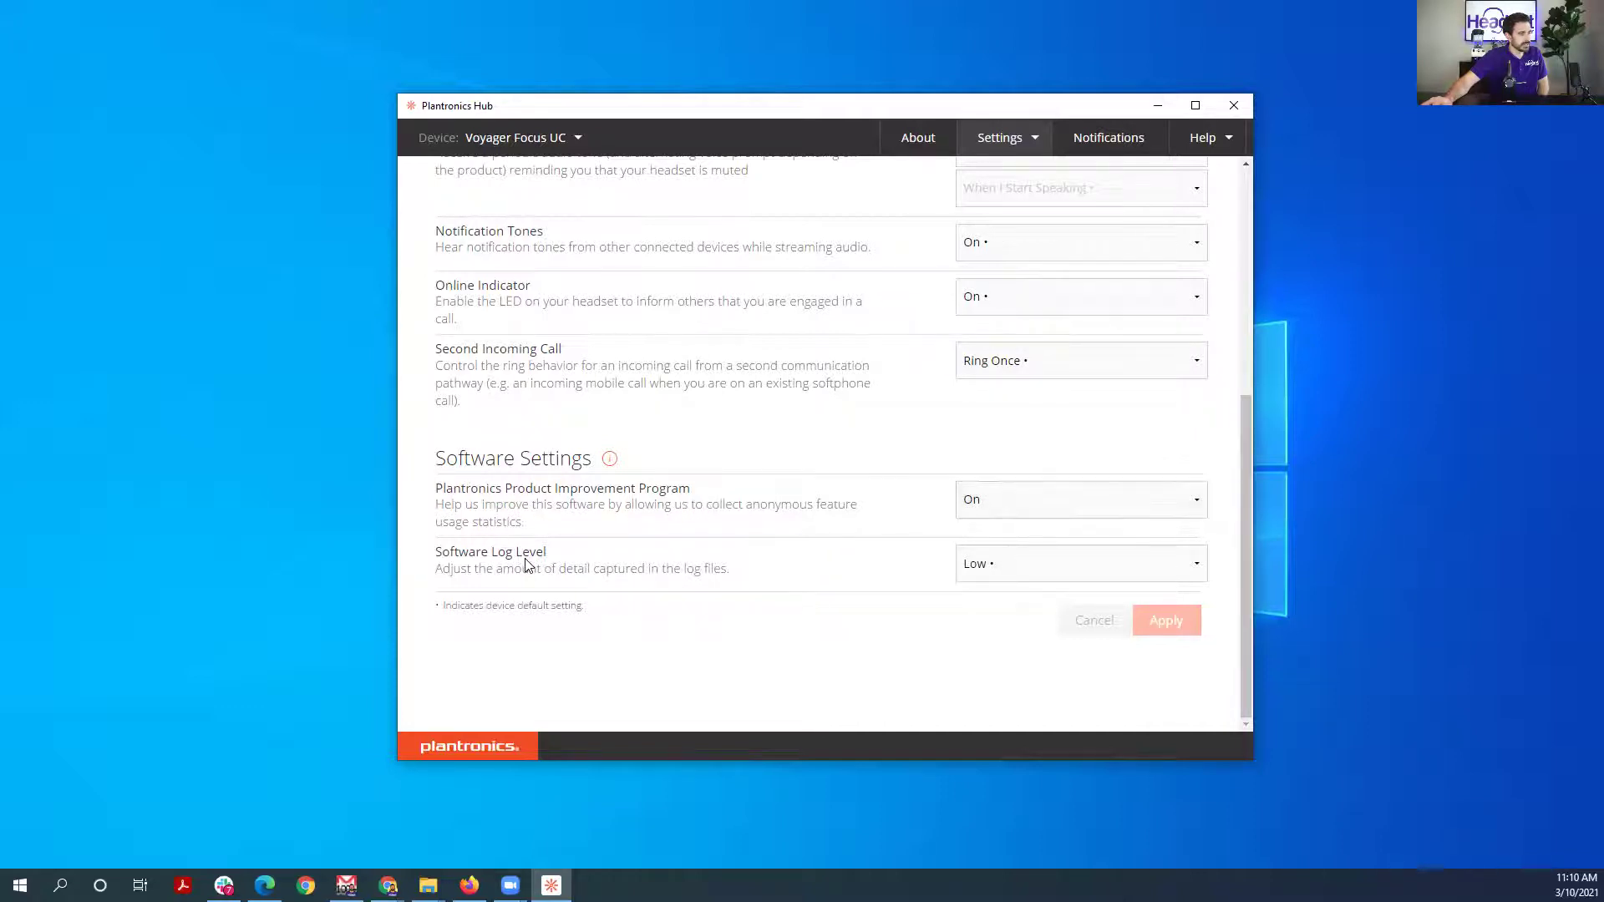
Check the Software Log Level choices, keeping Low, and scroll back to the top
click(1059, 569)
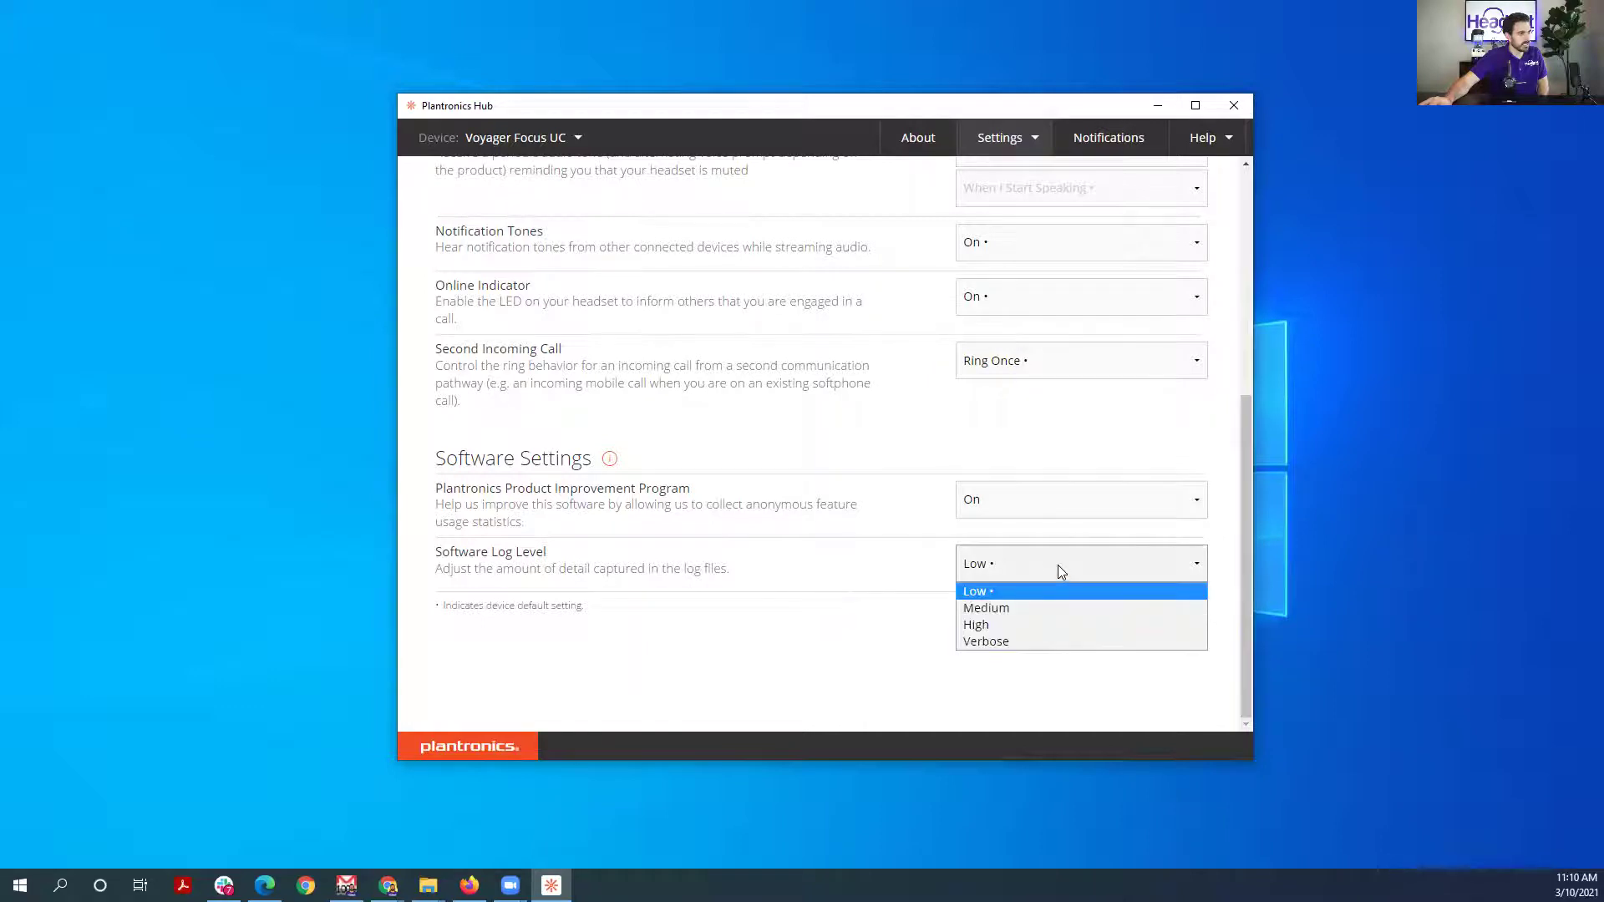
click(1058, 564)
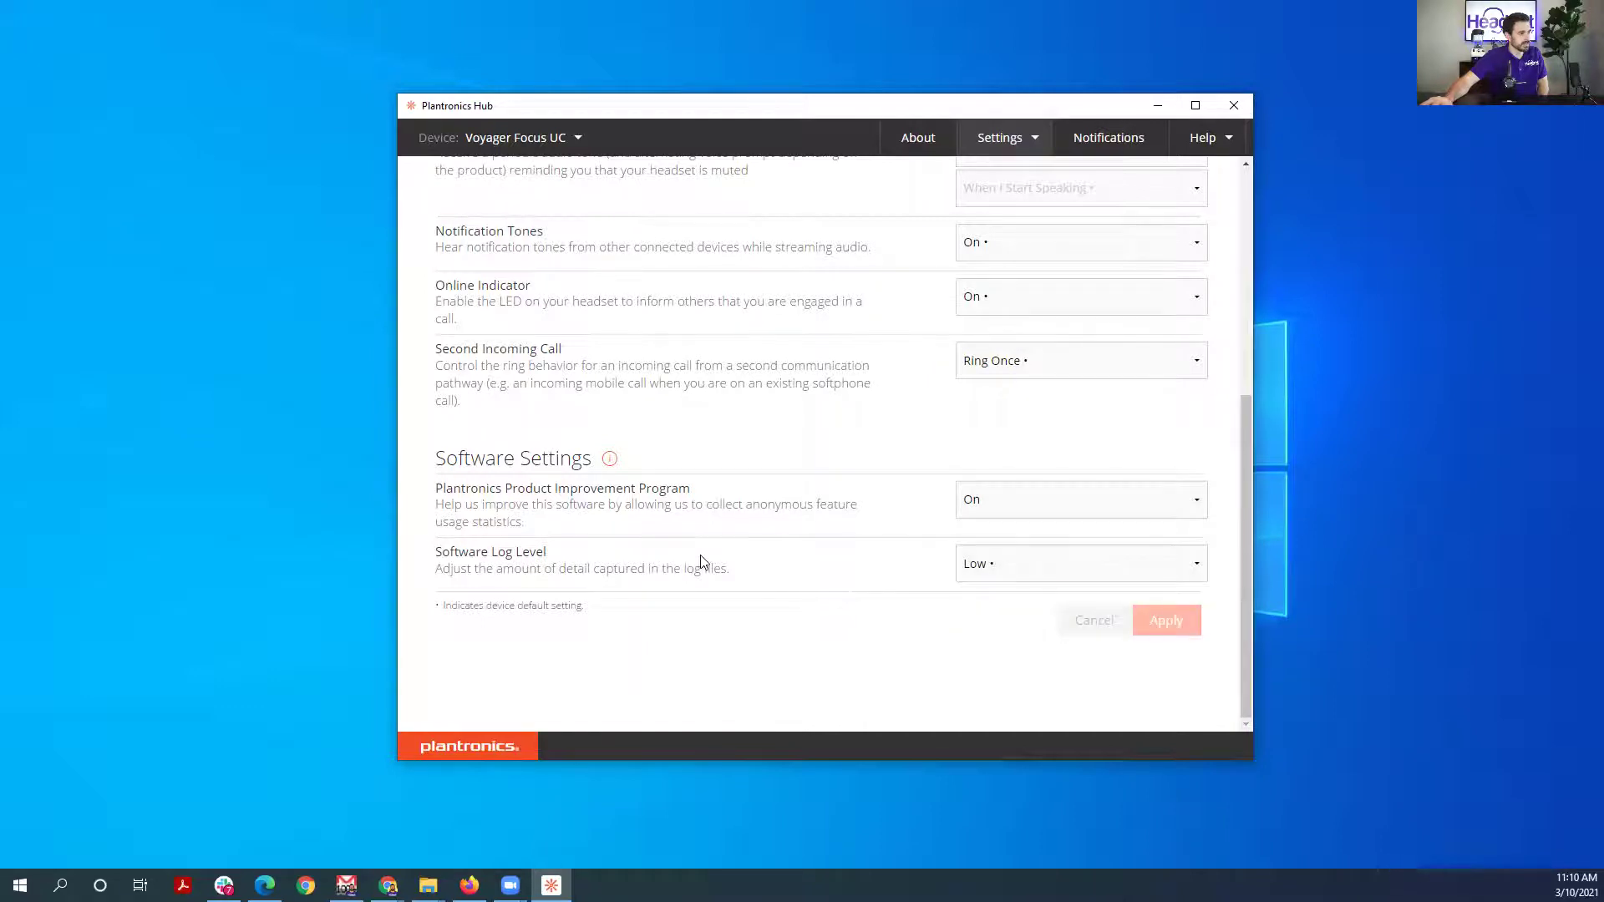
scroll(777, 480, up, 5)
Visit the Language settings page, then switch to the Ringtones & Volume page
click(1032, 147)
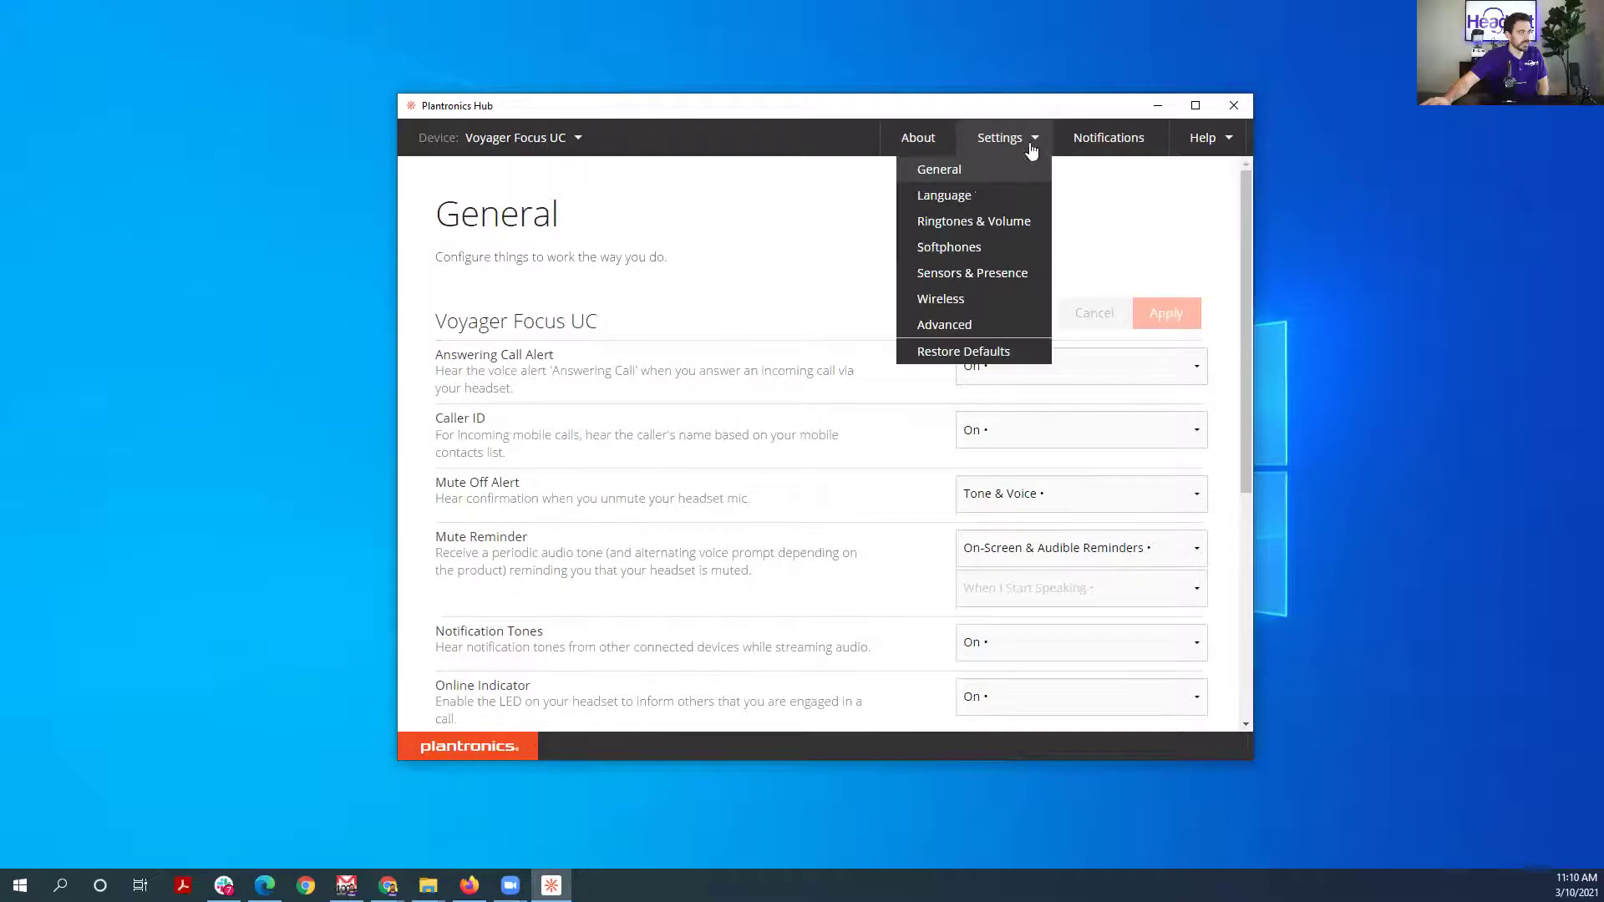
click(971, 199)
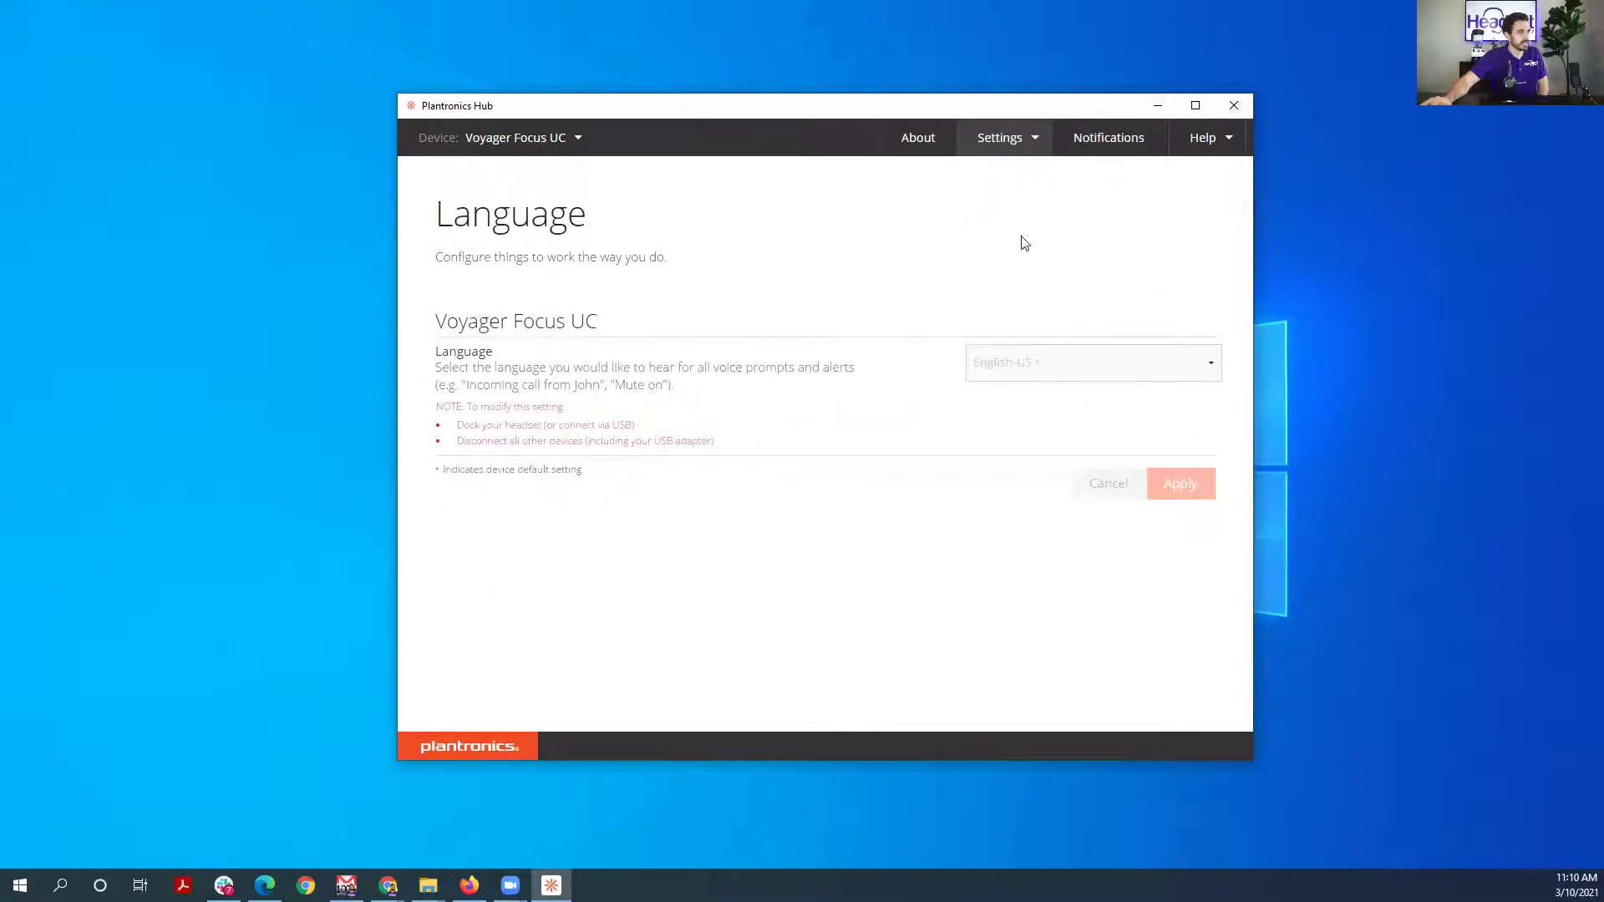
click(1006, 144)
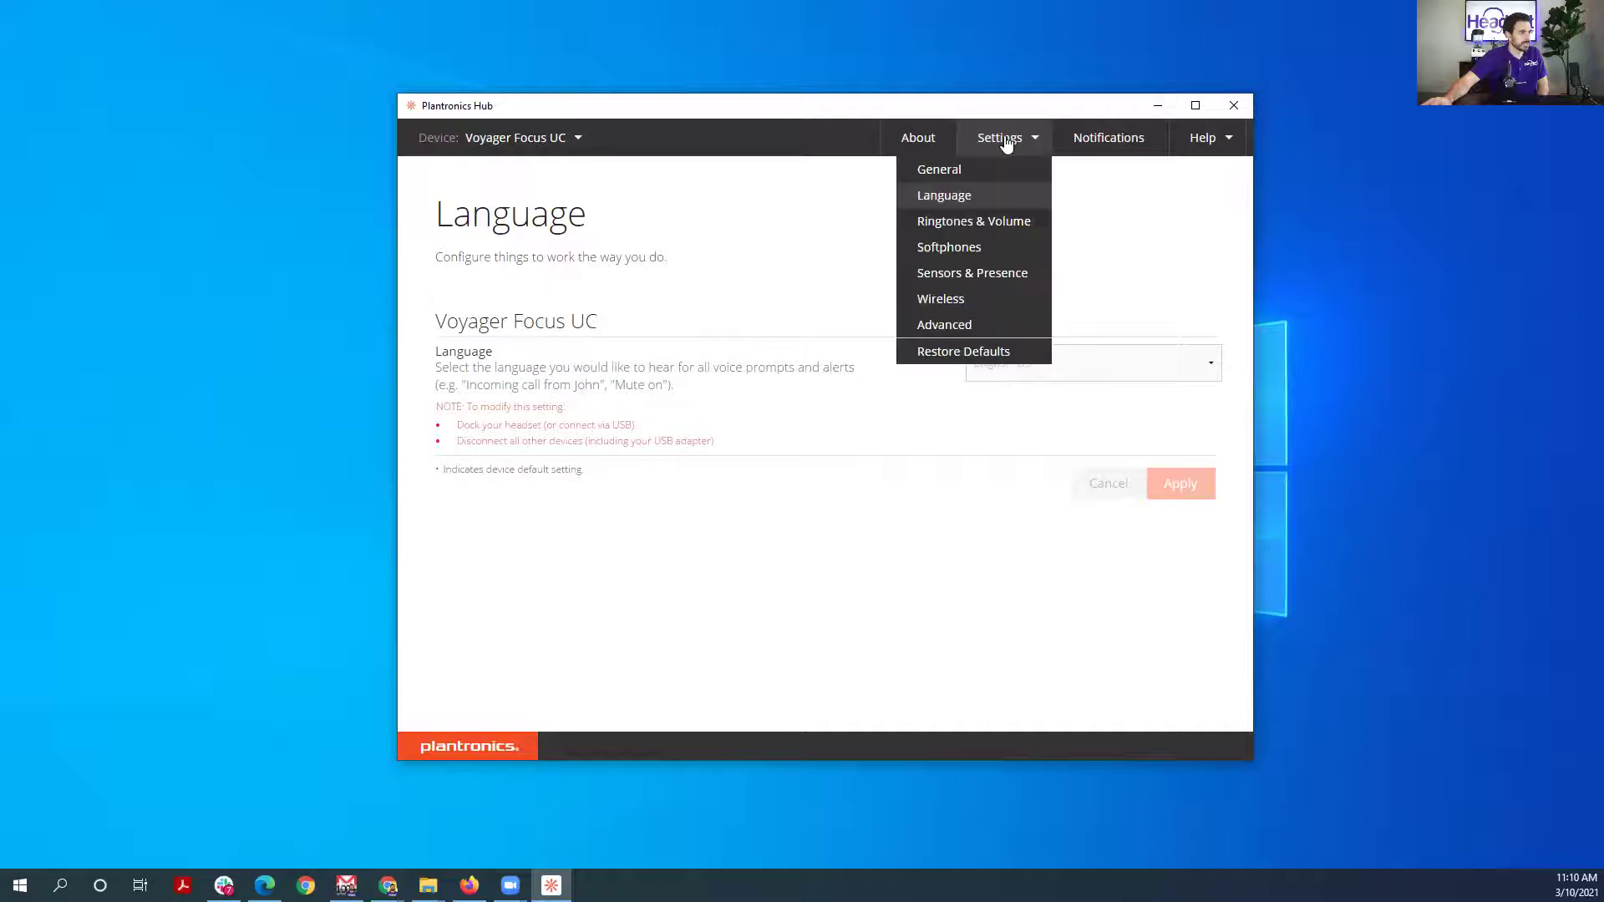
click(989, 224)
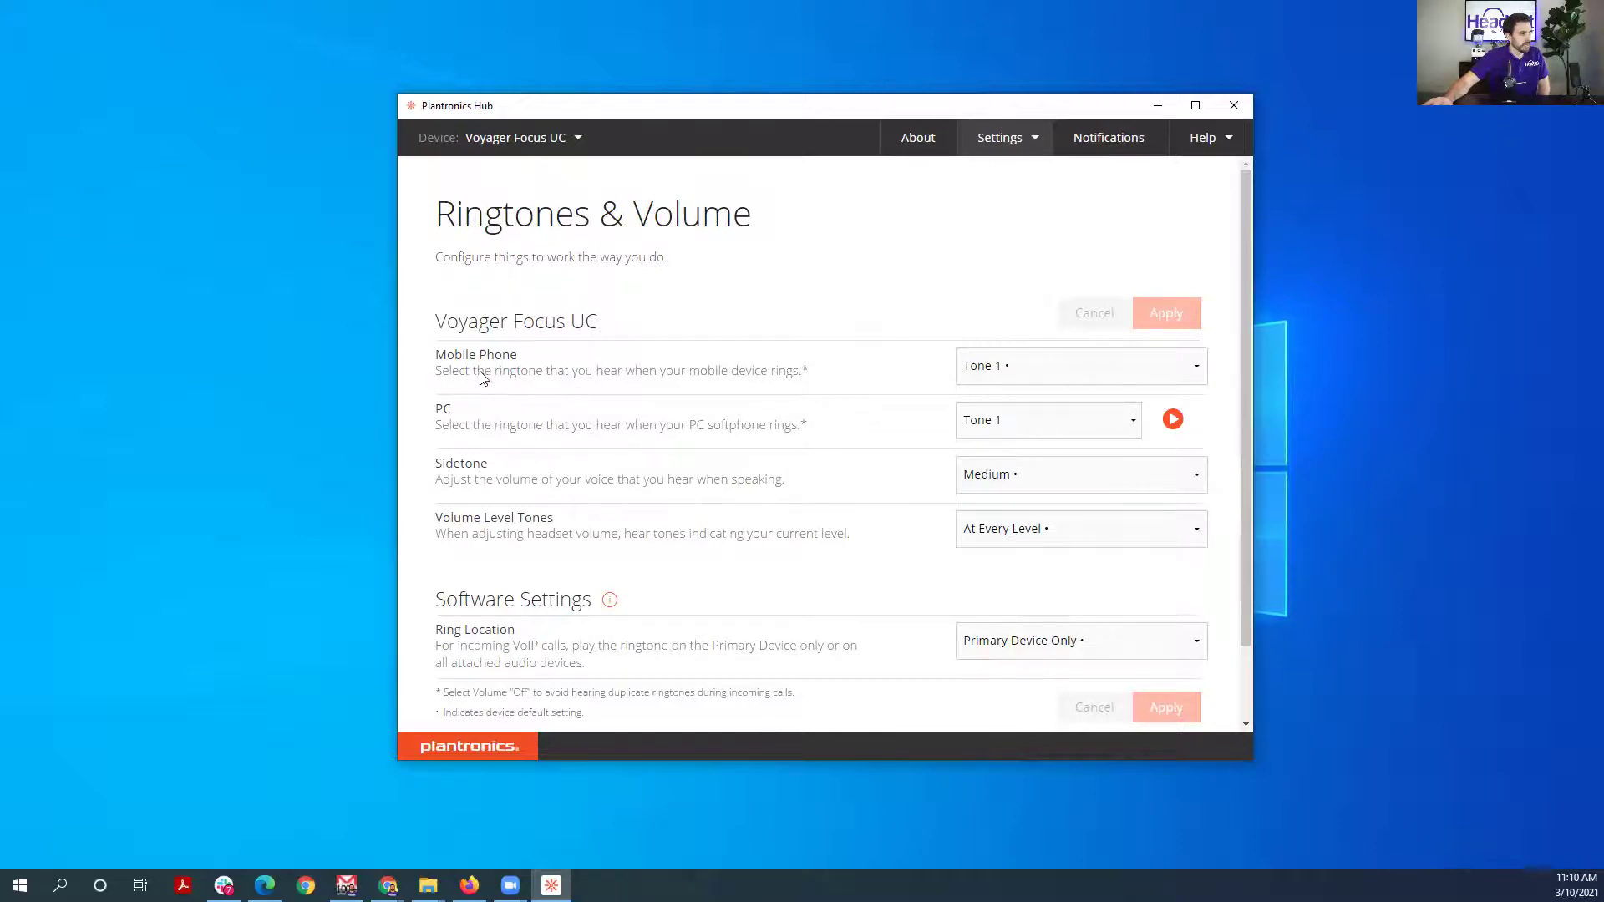
Review Mobile Phone, PC ringtone and Sidetone choices, keeping Tone 1, Tone 1 and Medium
click(1072, 370)
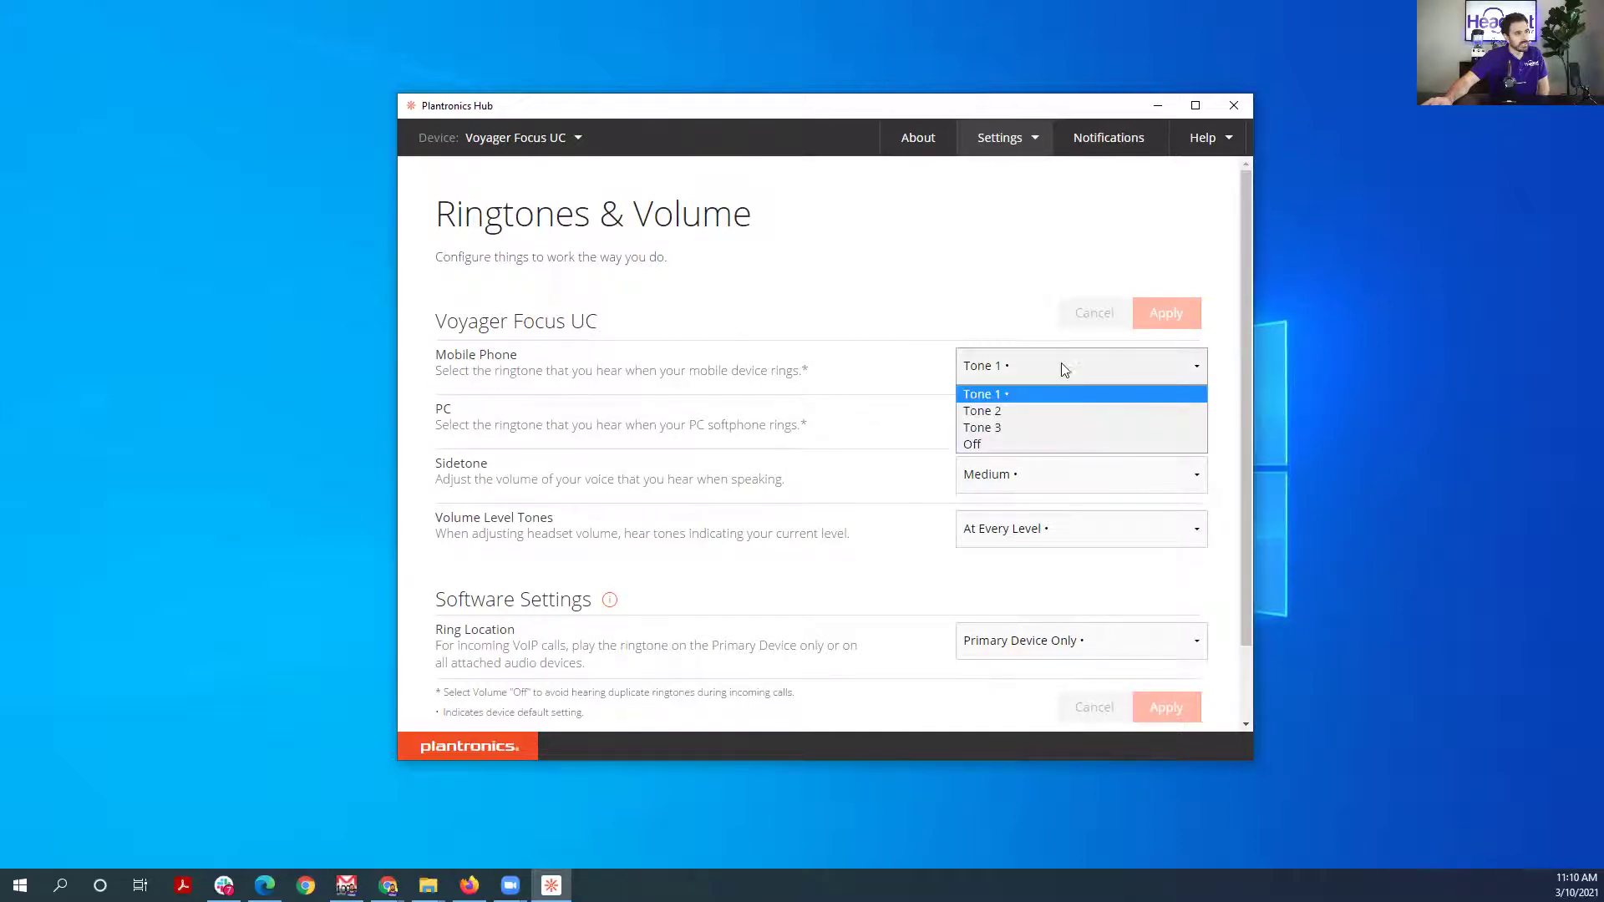
click(670, 386)
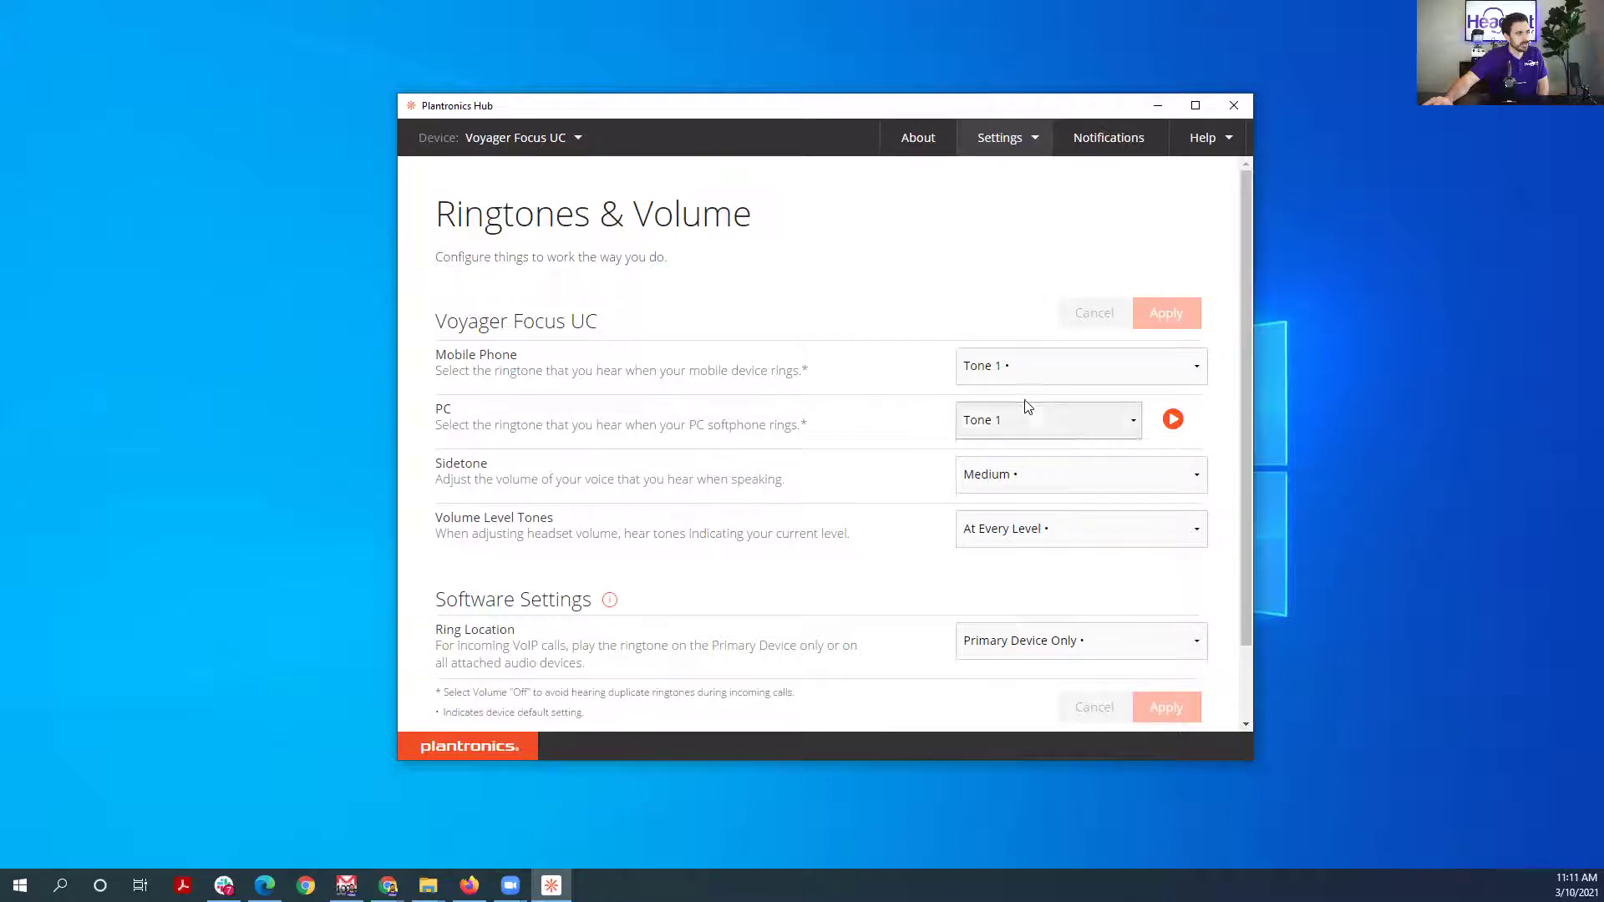
click(1034, 418)
click(656, 426)
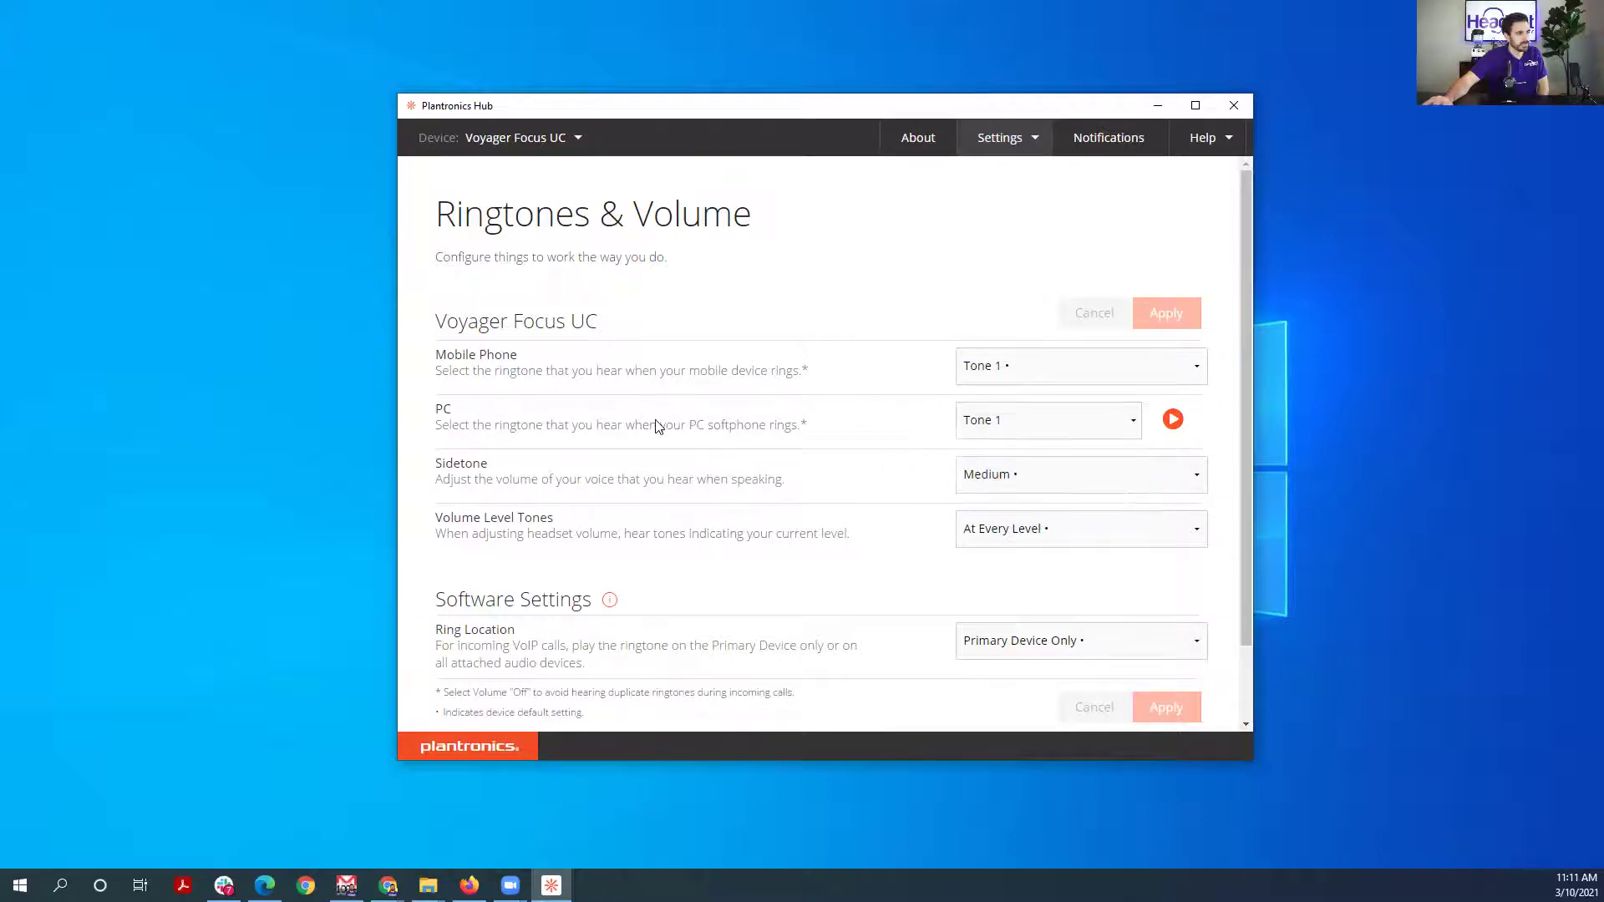
click(1022, 476)
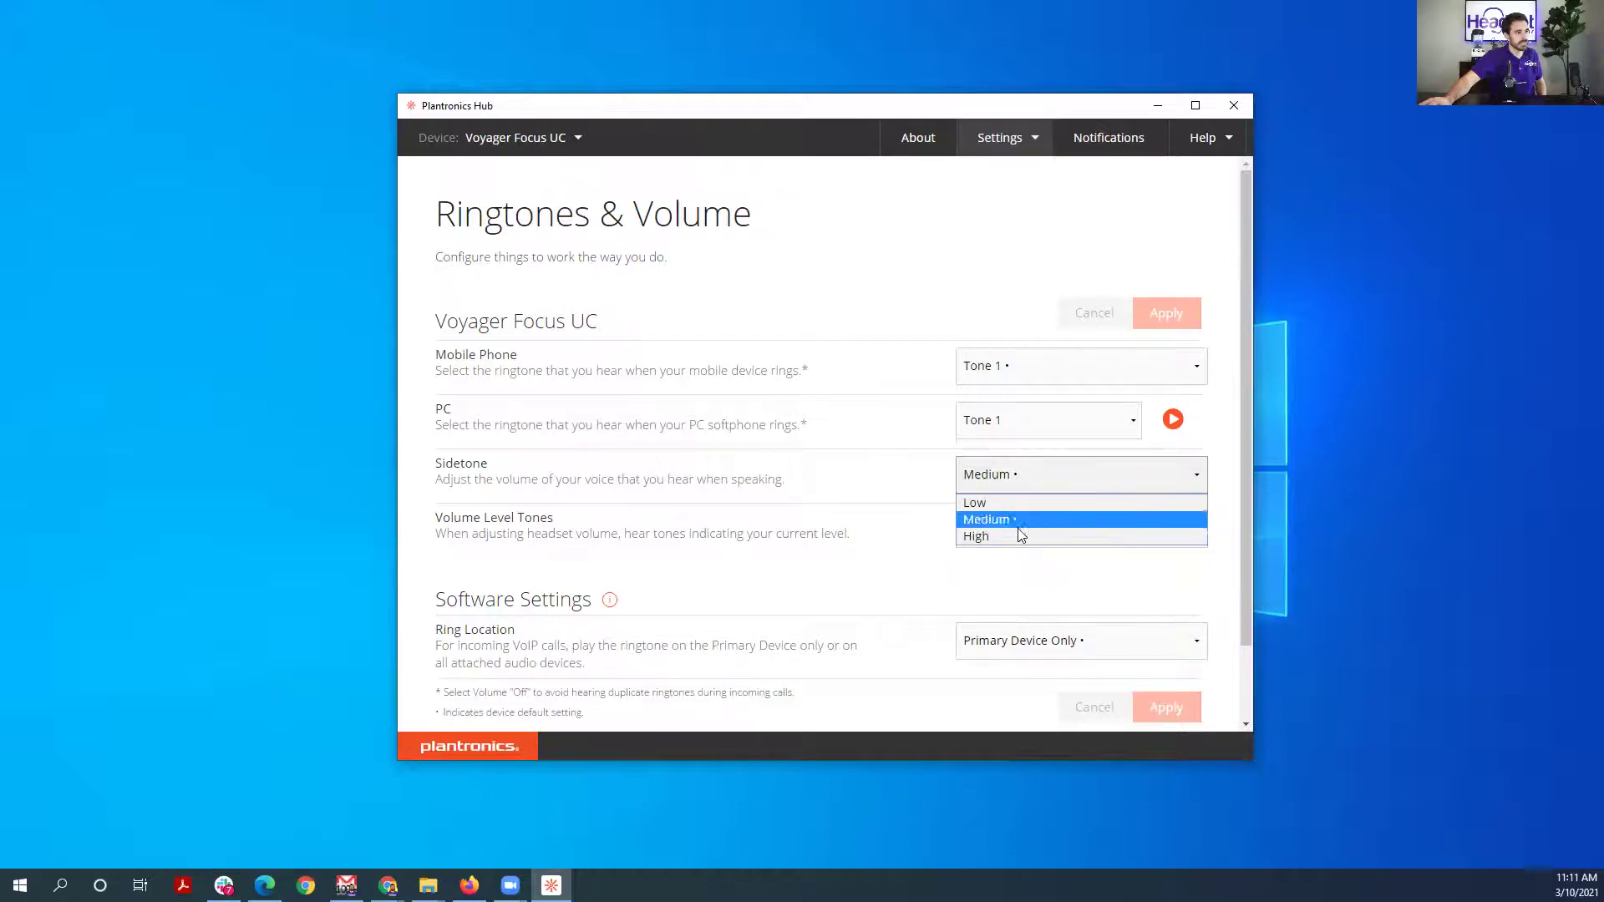
click(806, 488)
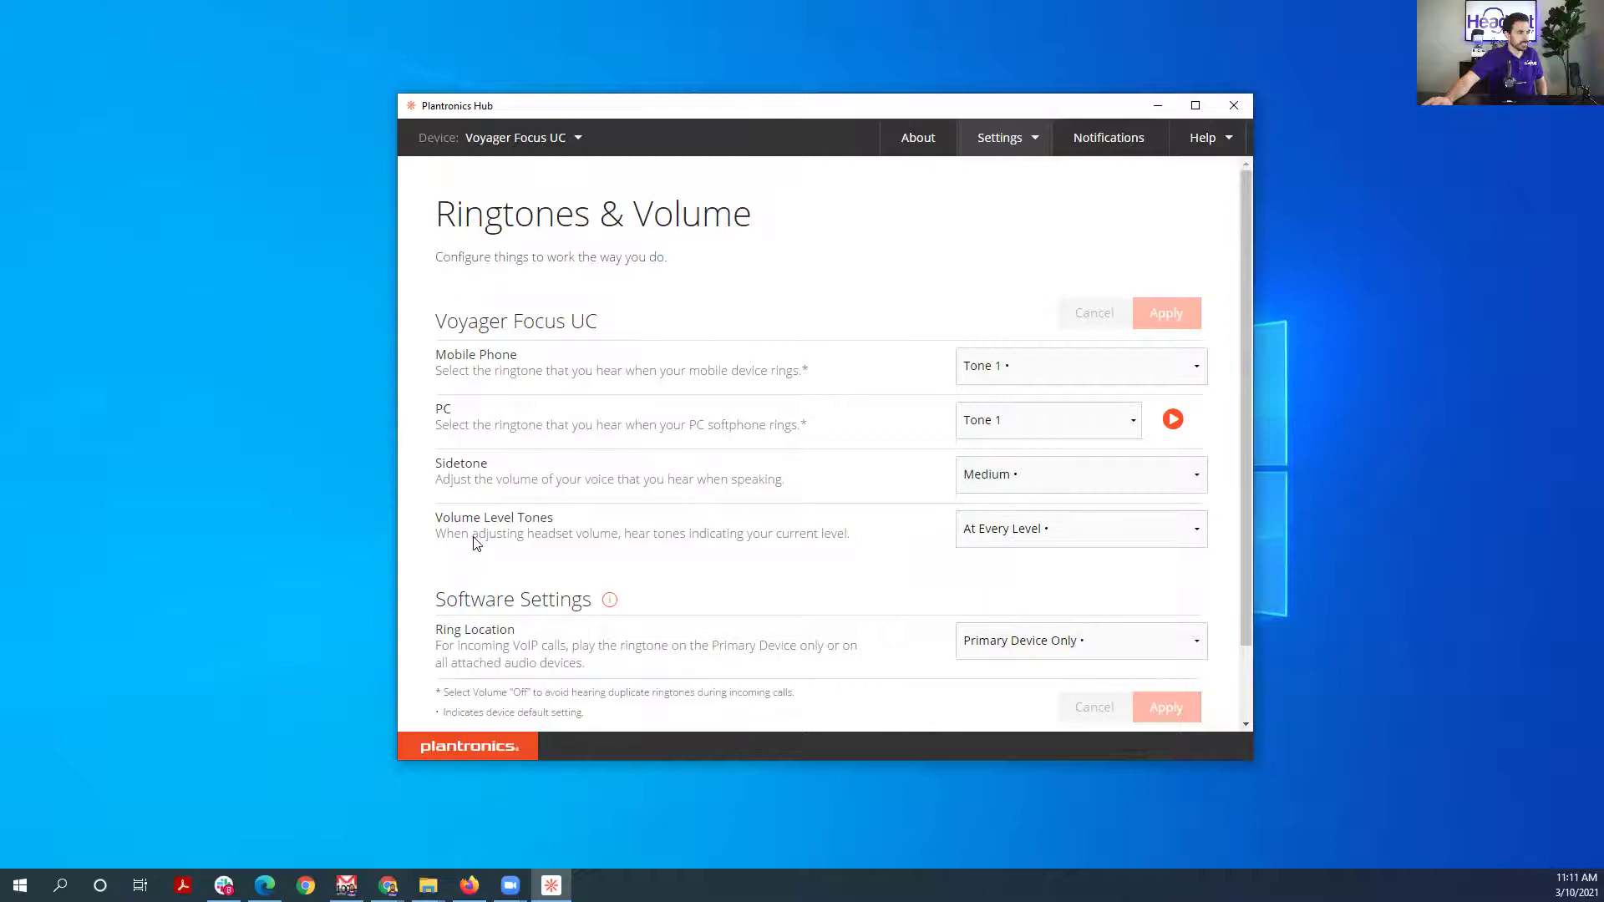
View the Ring Location choices unchanged, then show the list of settings pages
scroll(785, 543, down, 1)
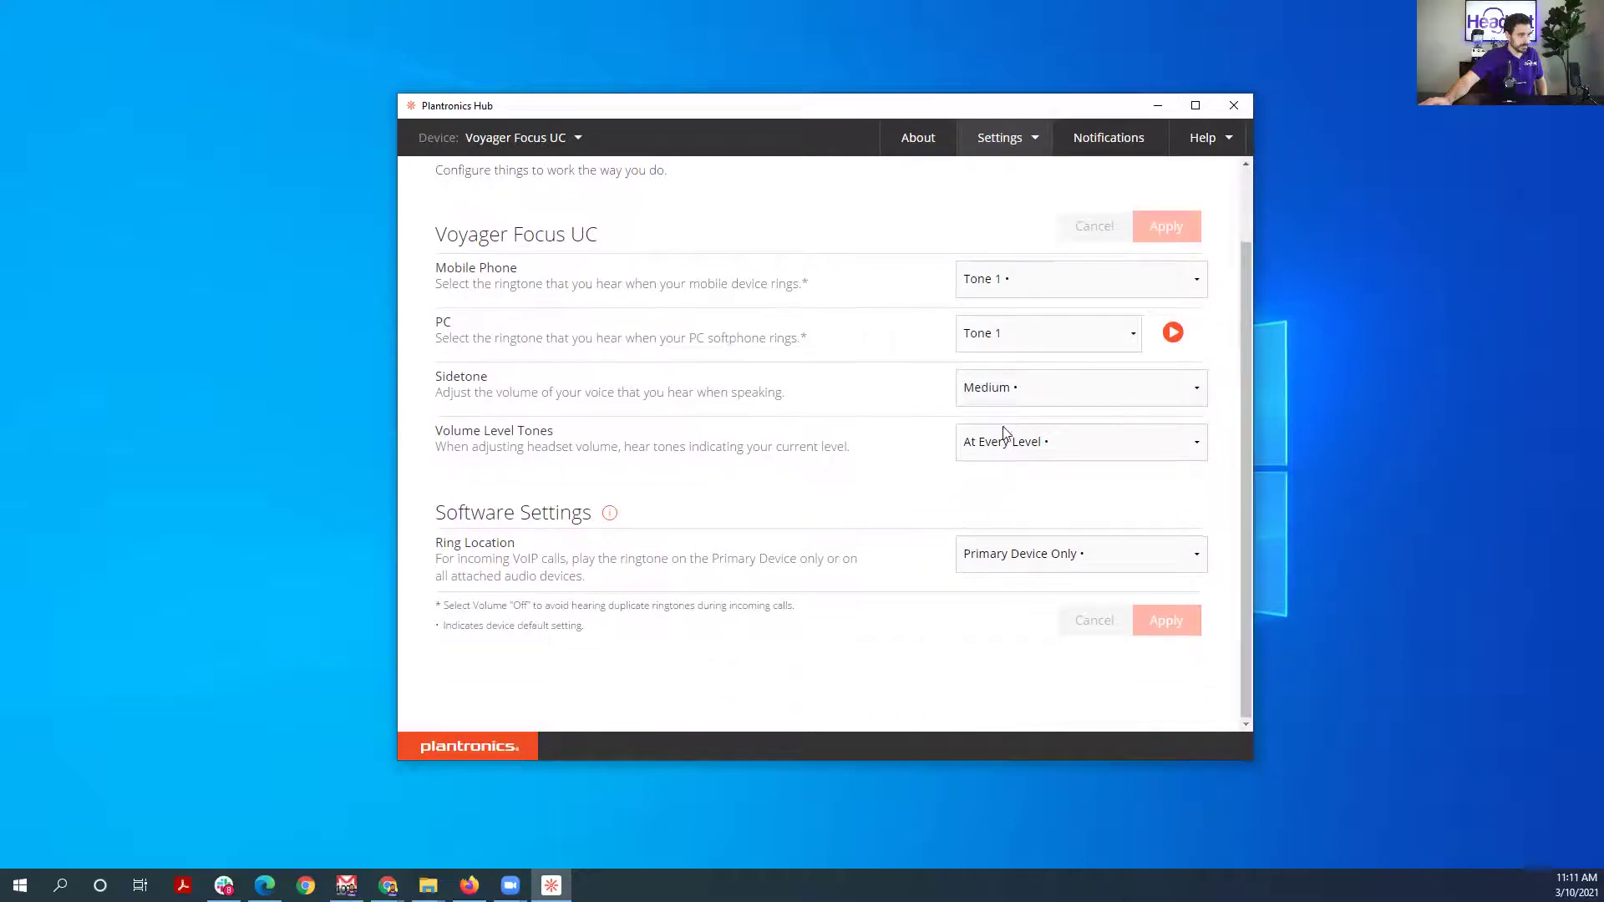
click(1062, 552)
click(868, 529)
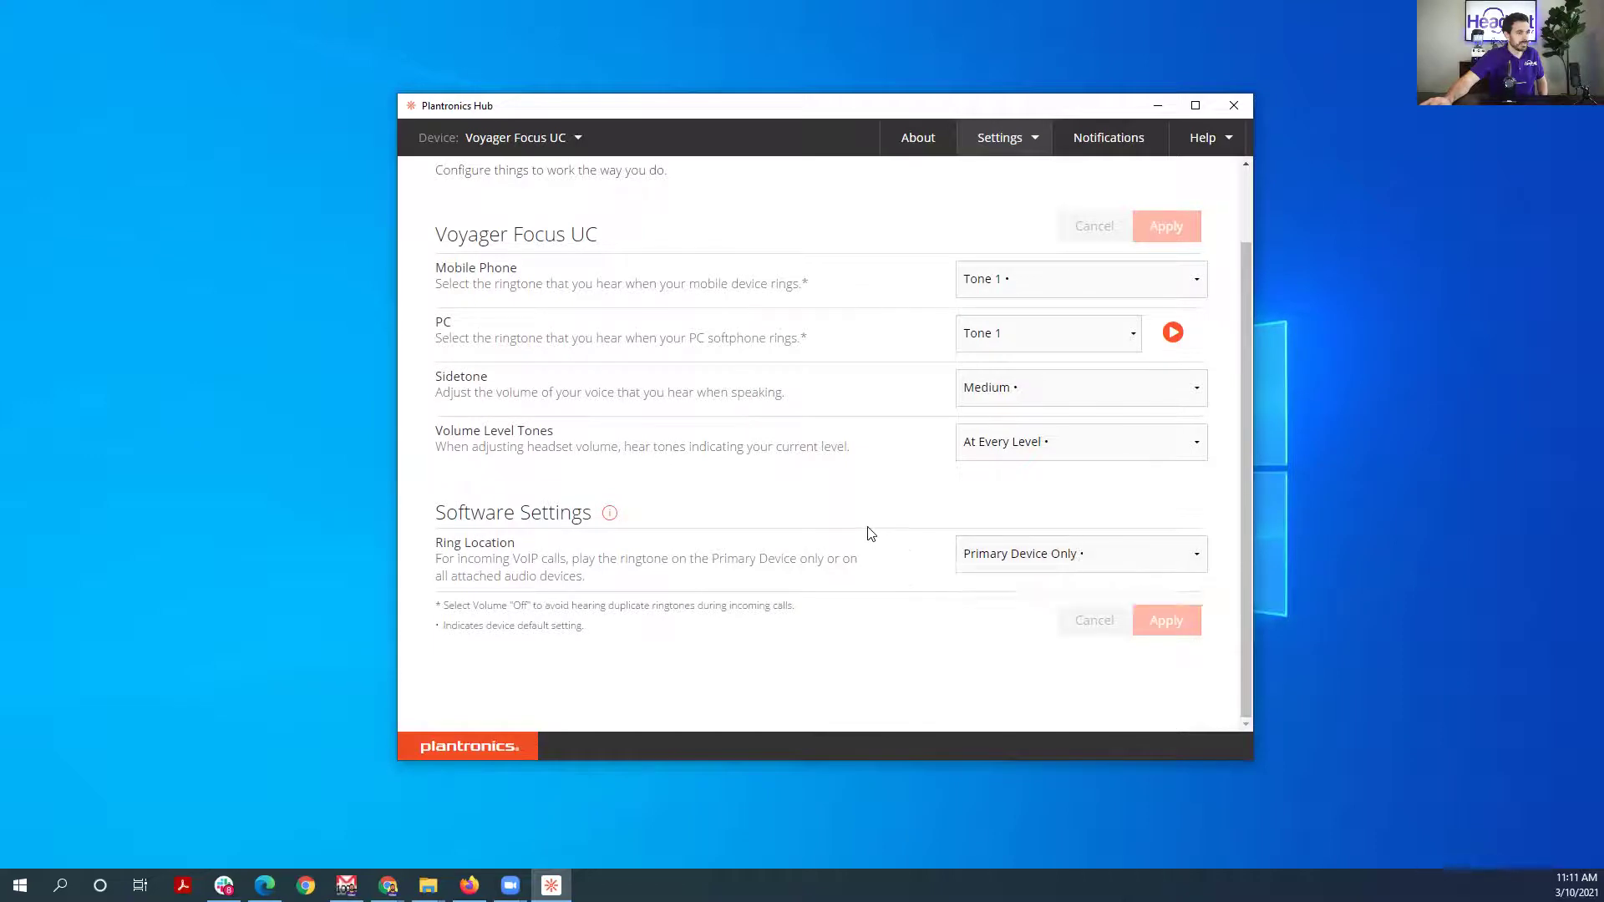
click(1035, 142)
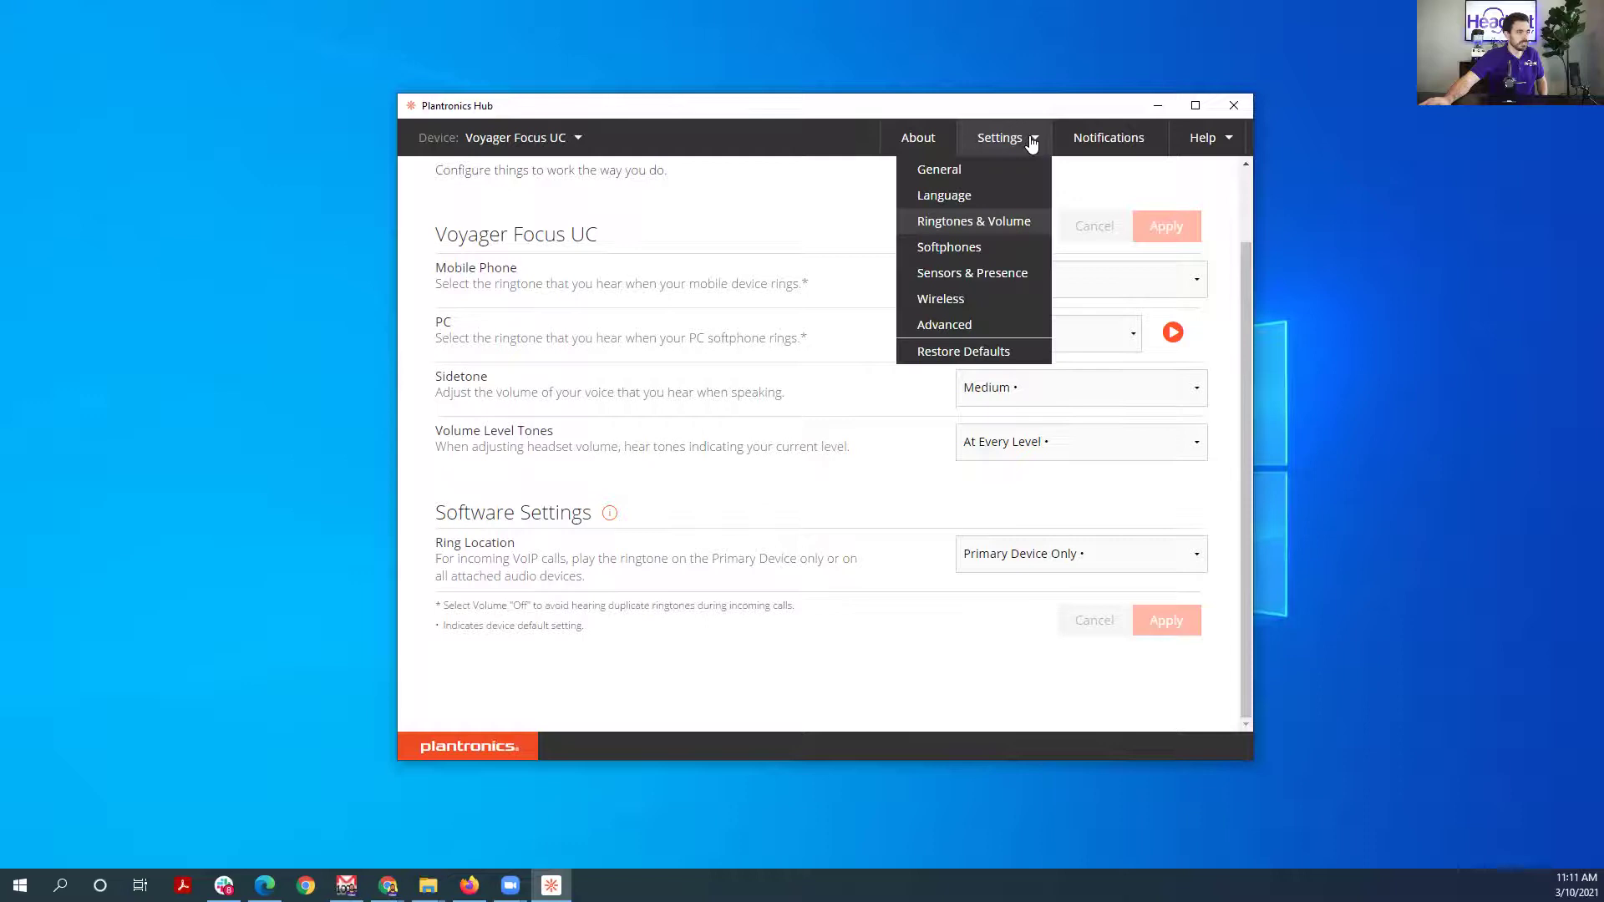
Open the Softphones & Media Players page and view target softphones, keeping Microsoft Teams
click(977, 248)
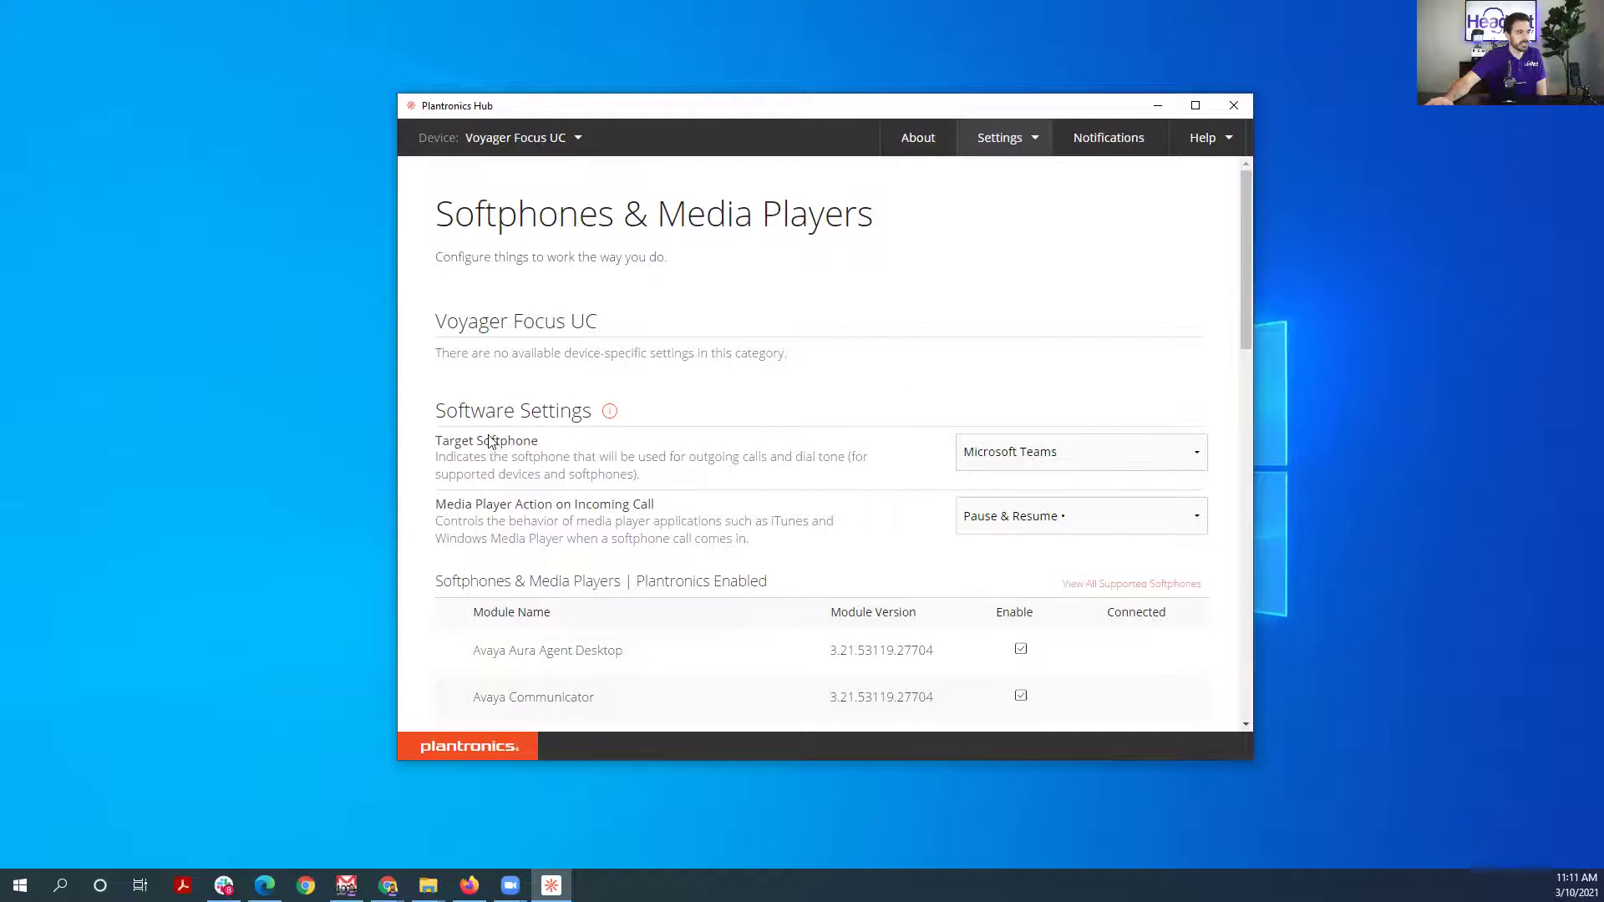
click(1096, 454)
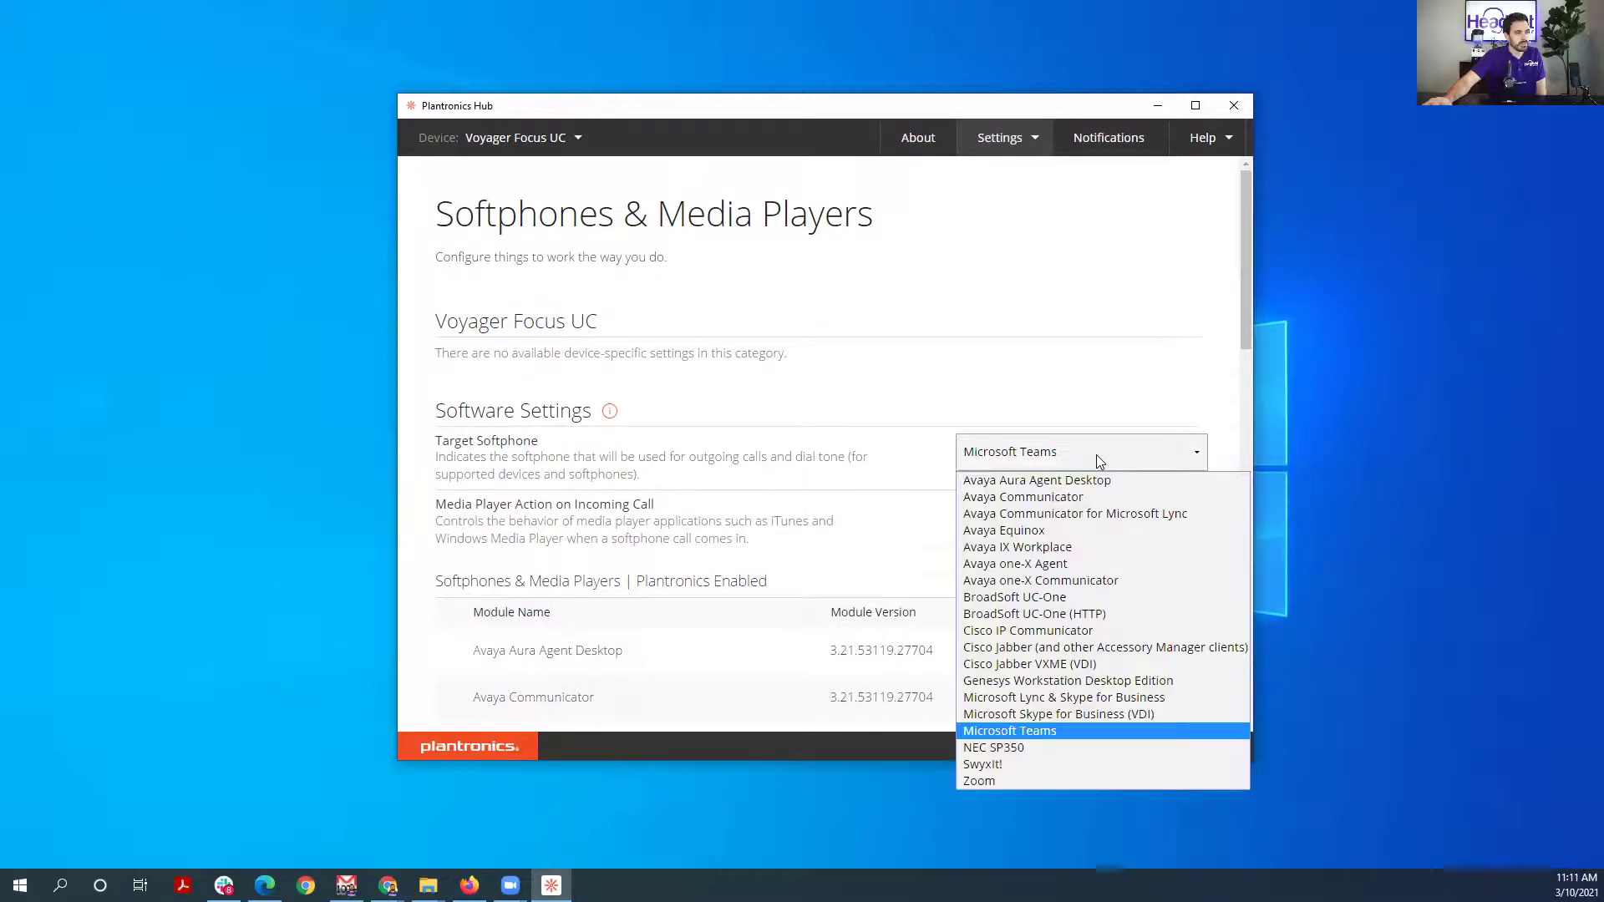
click(1096, 454)
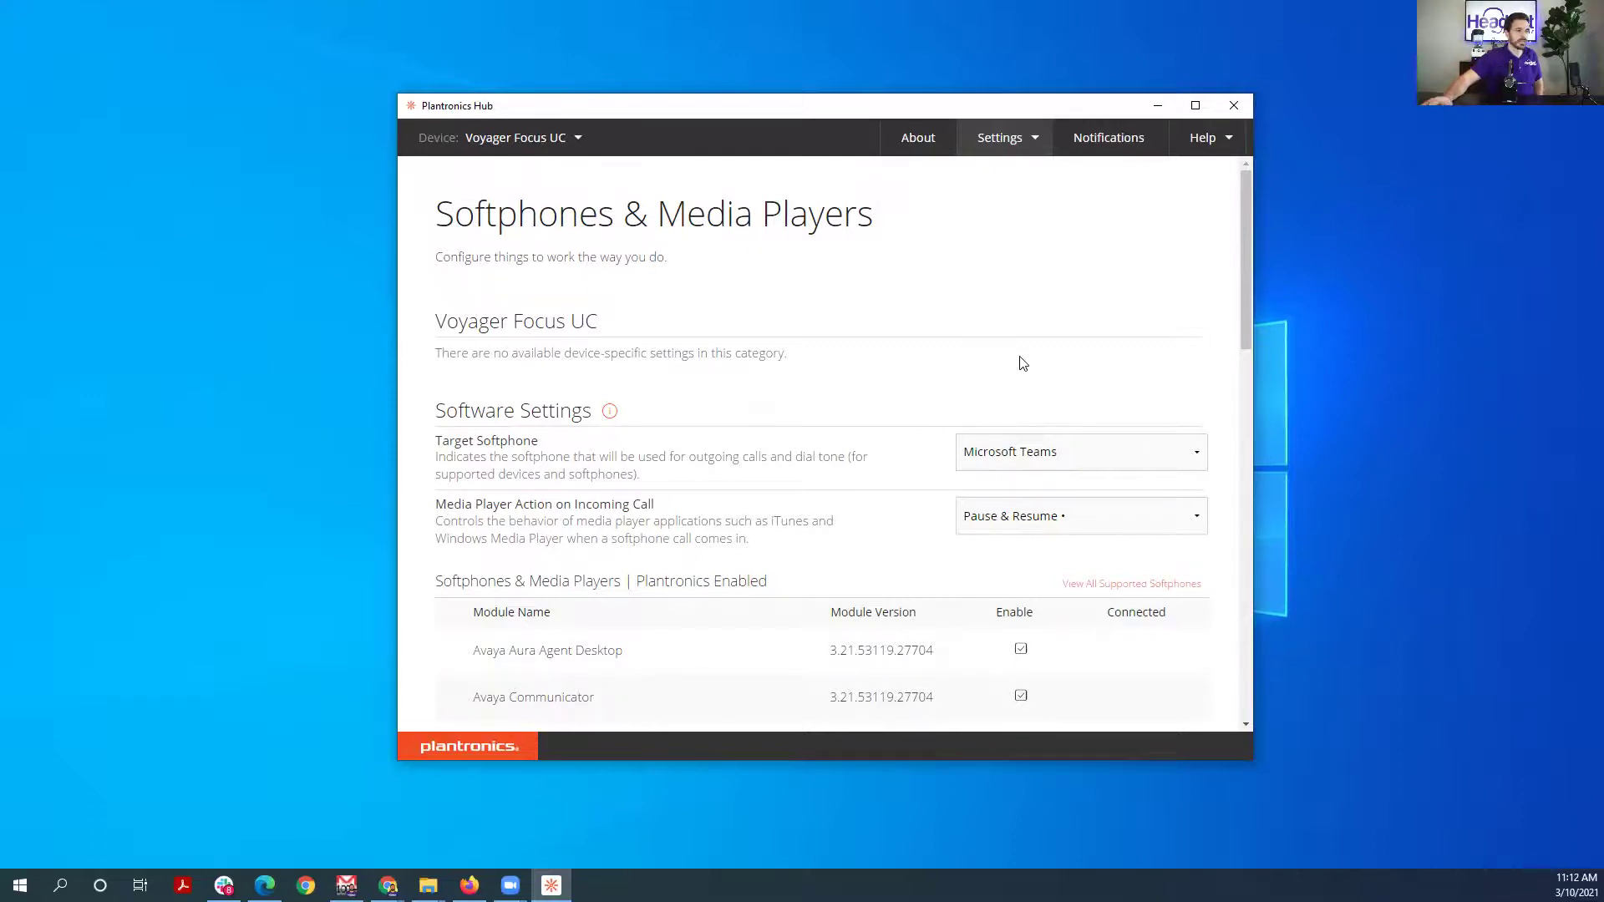
Review the media player incoming-call actions, keeping Pause & Resume, and scroll the module list
scroll(1010, 305, down, 2)
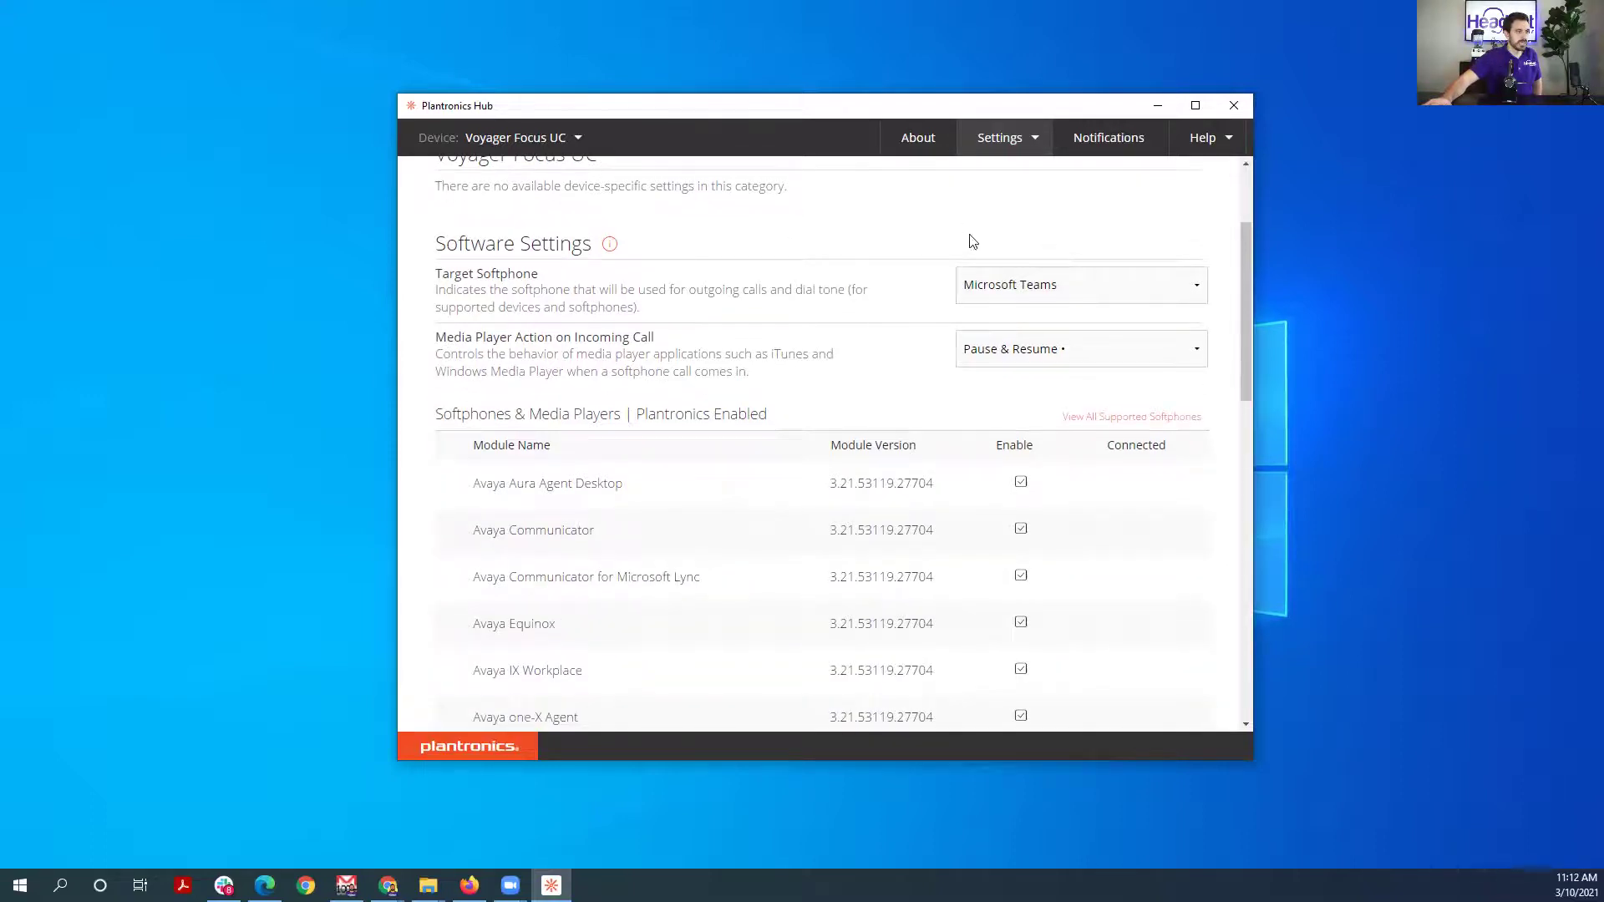
click(1091, 351)
click(947, 400)
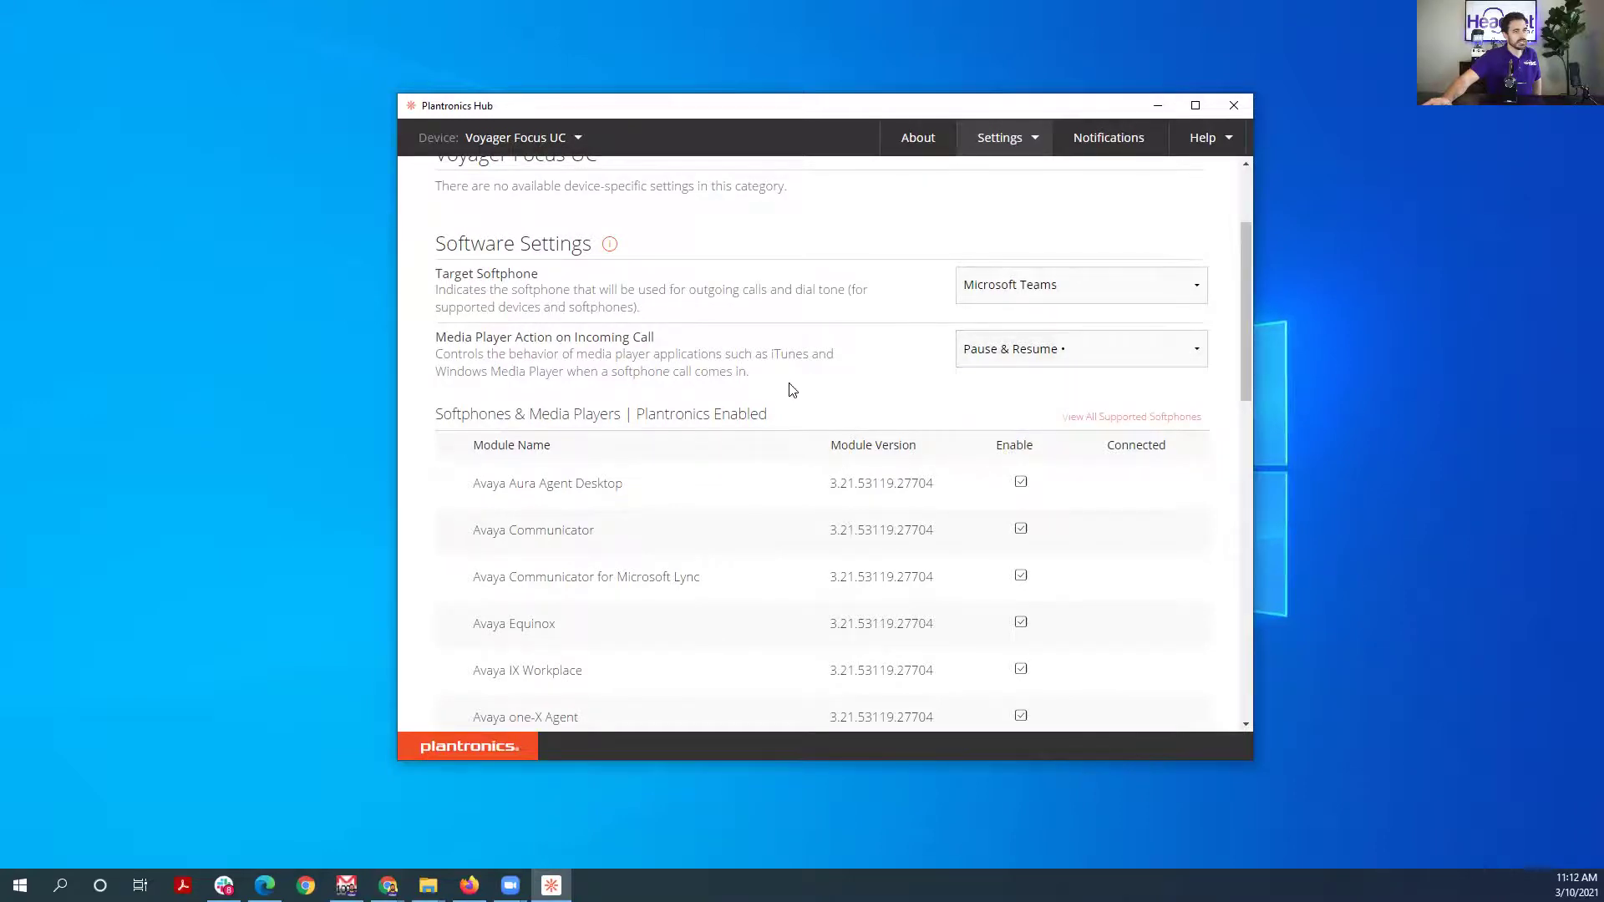
scroll(801, 359, down, 3)
scroll(786, 350, down, 8)
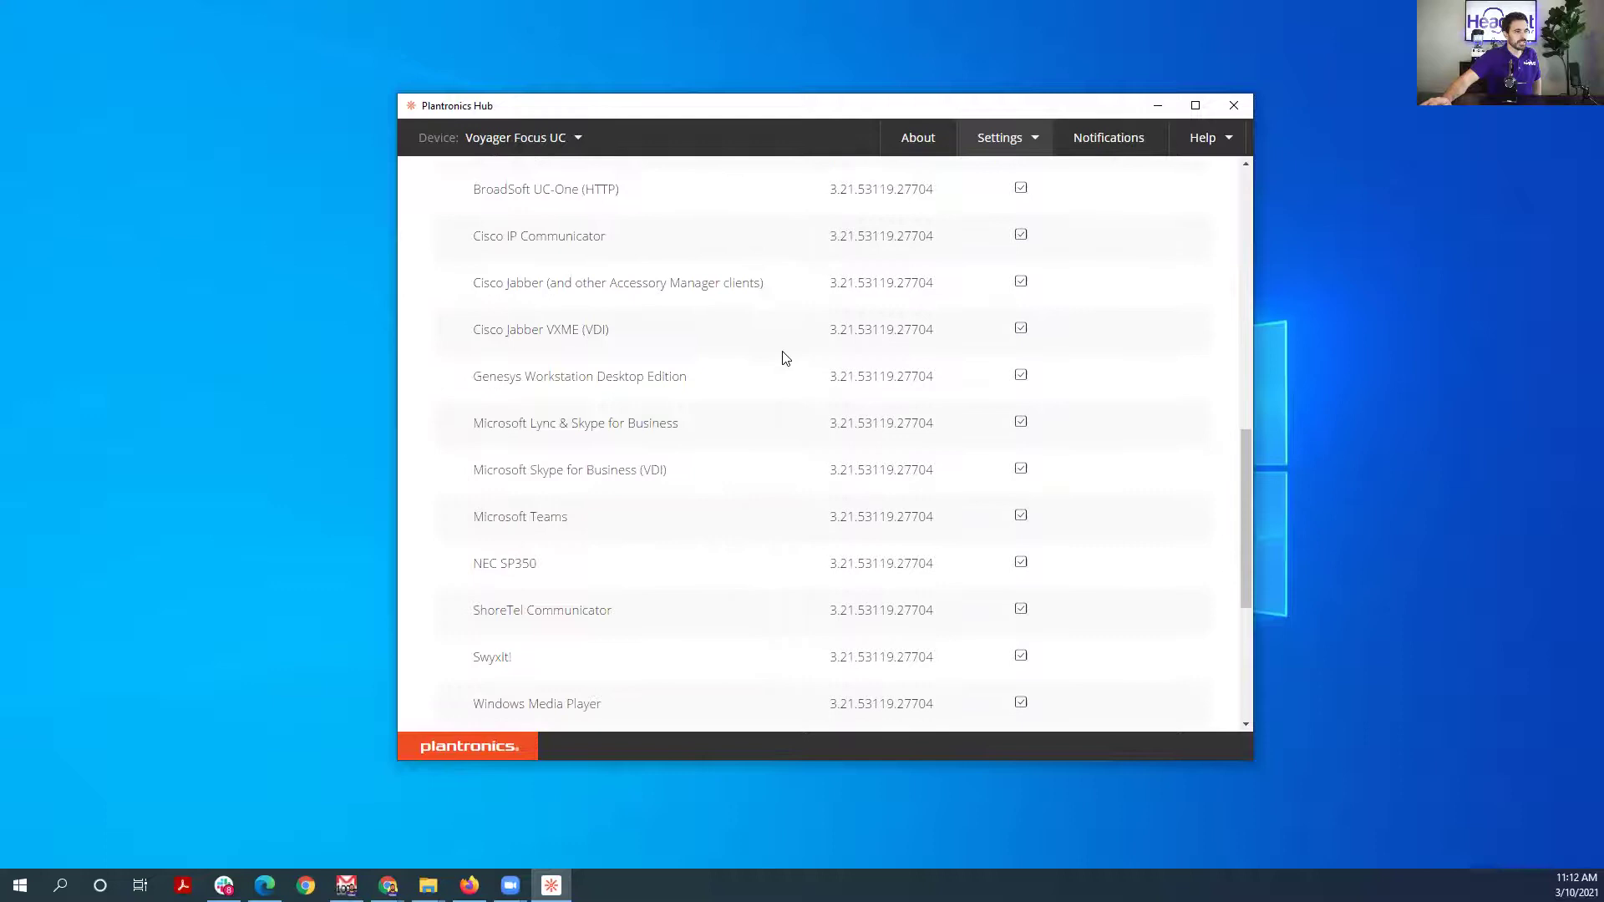
click(1021, 144)
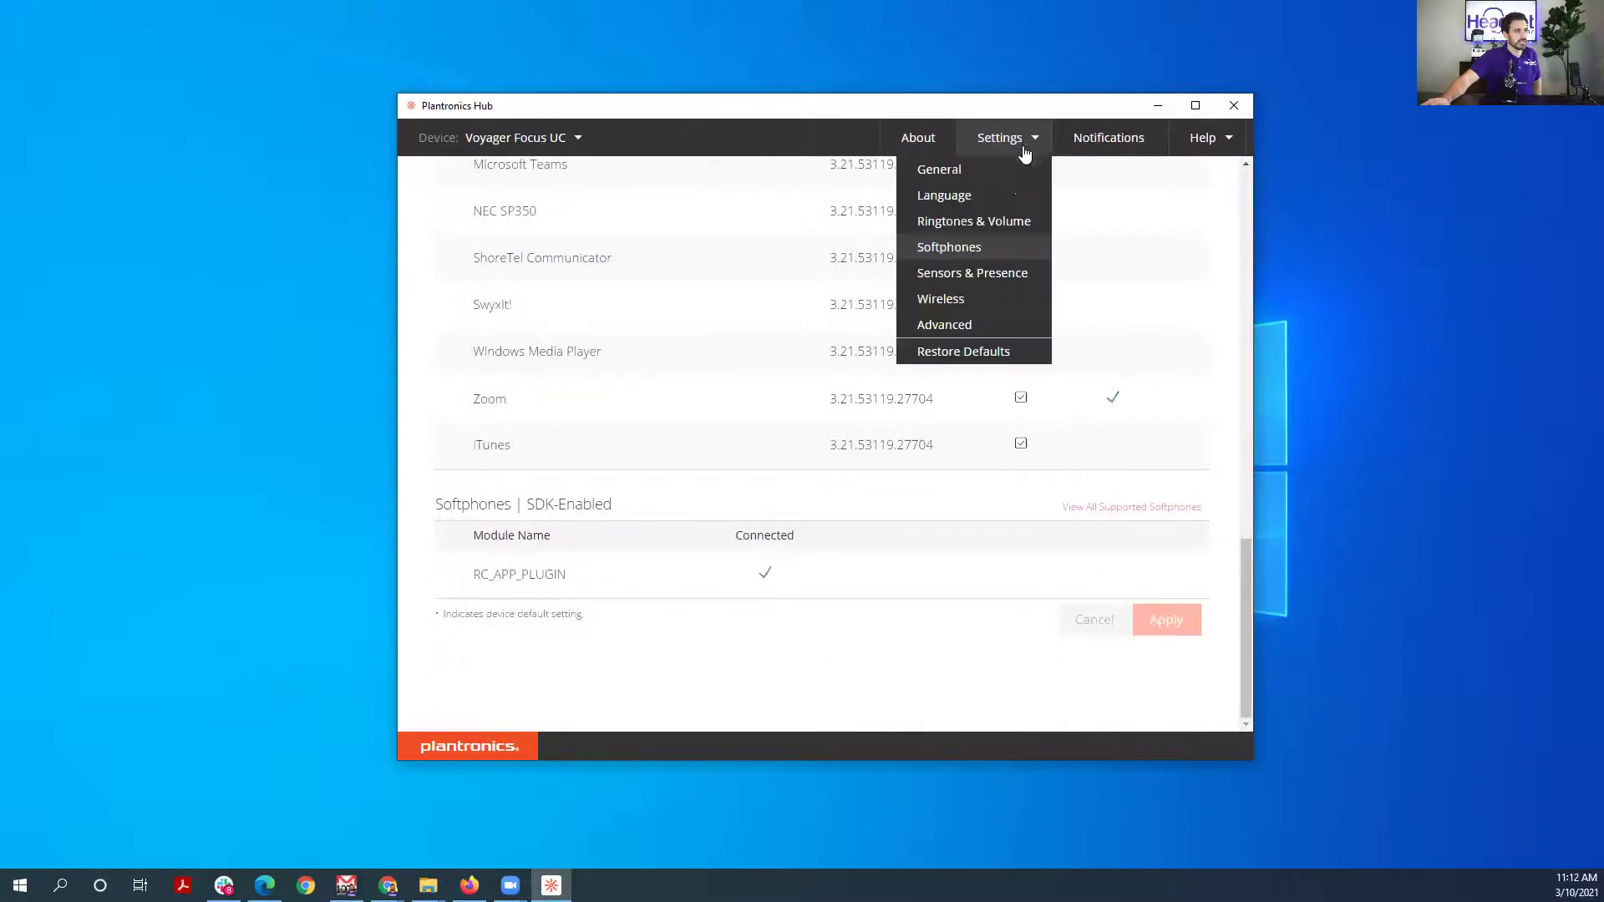
Open the Sensors & Presence page and view Wearing Sensor (MASTER) choices, leaving it On
click(1002, 274)
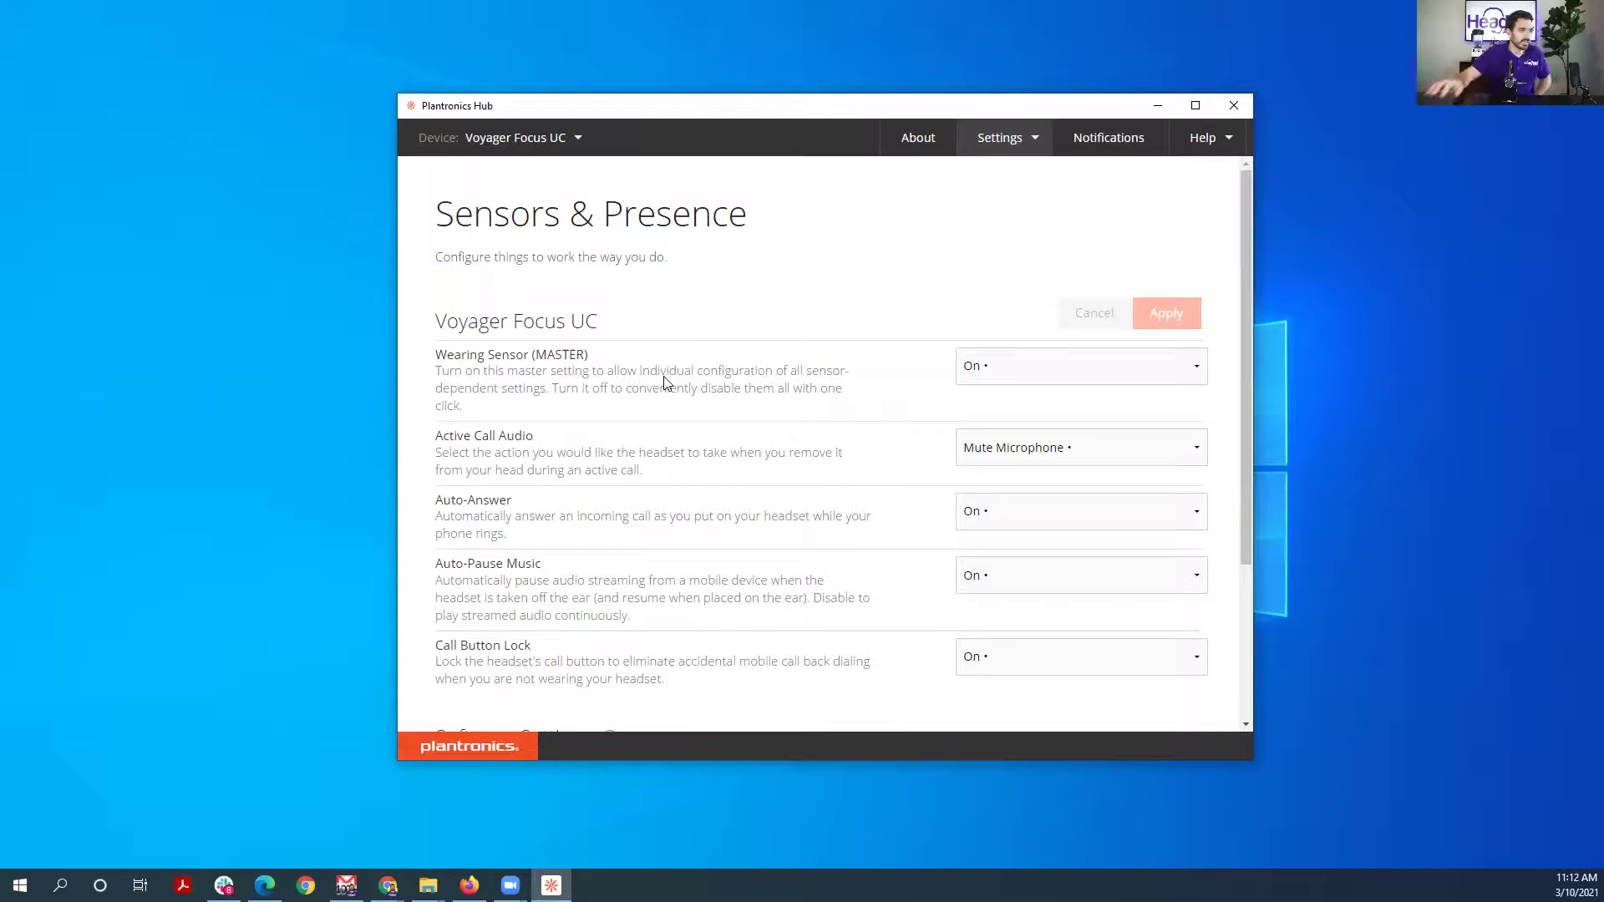
click(1101, 372)
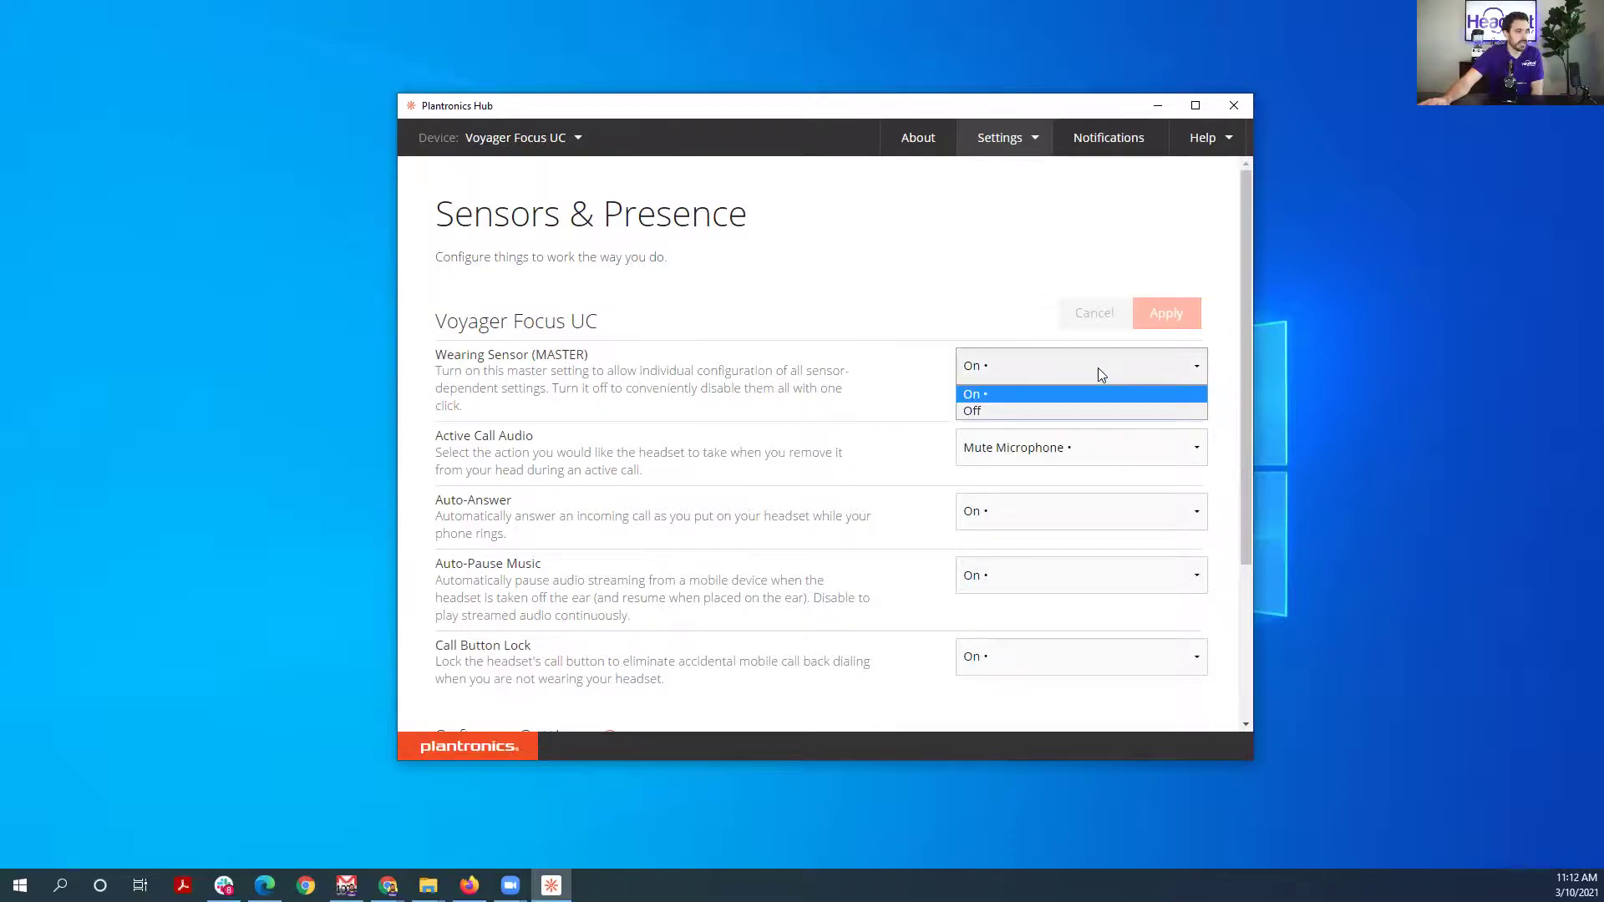
click(1097, 367)
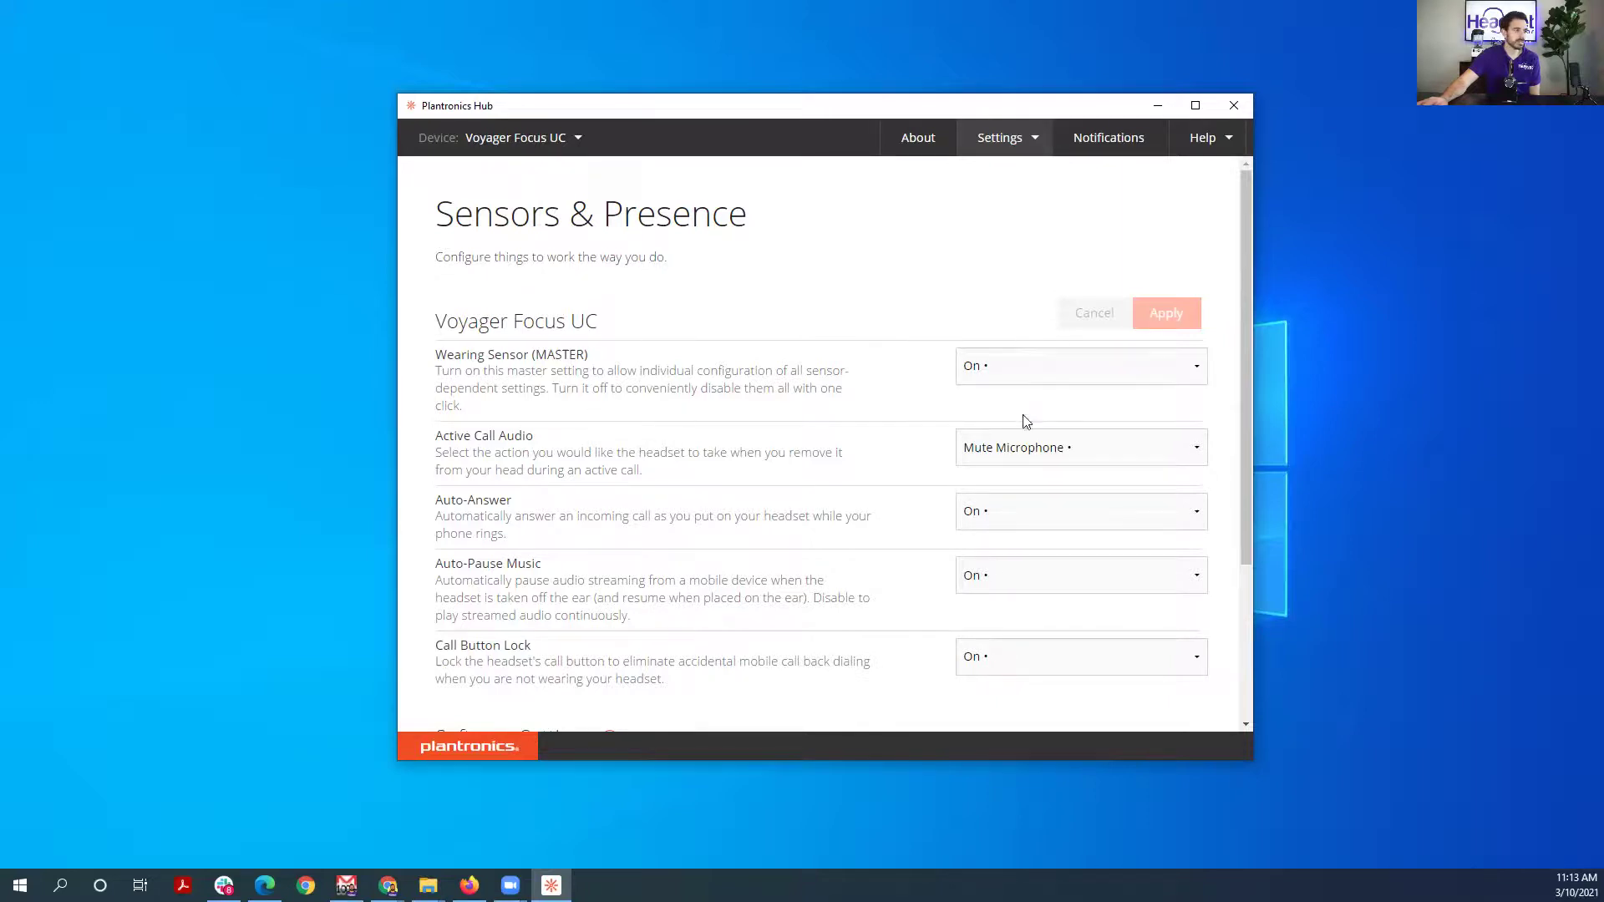
View the Active Call Audio choices, keeping Mute Microphone, and scroll through the page
scroll(548, 445, down, 1)
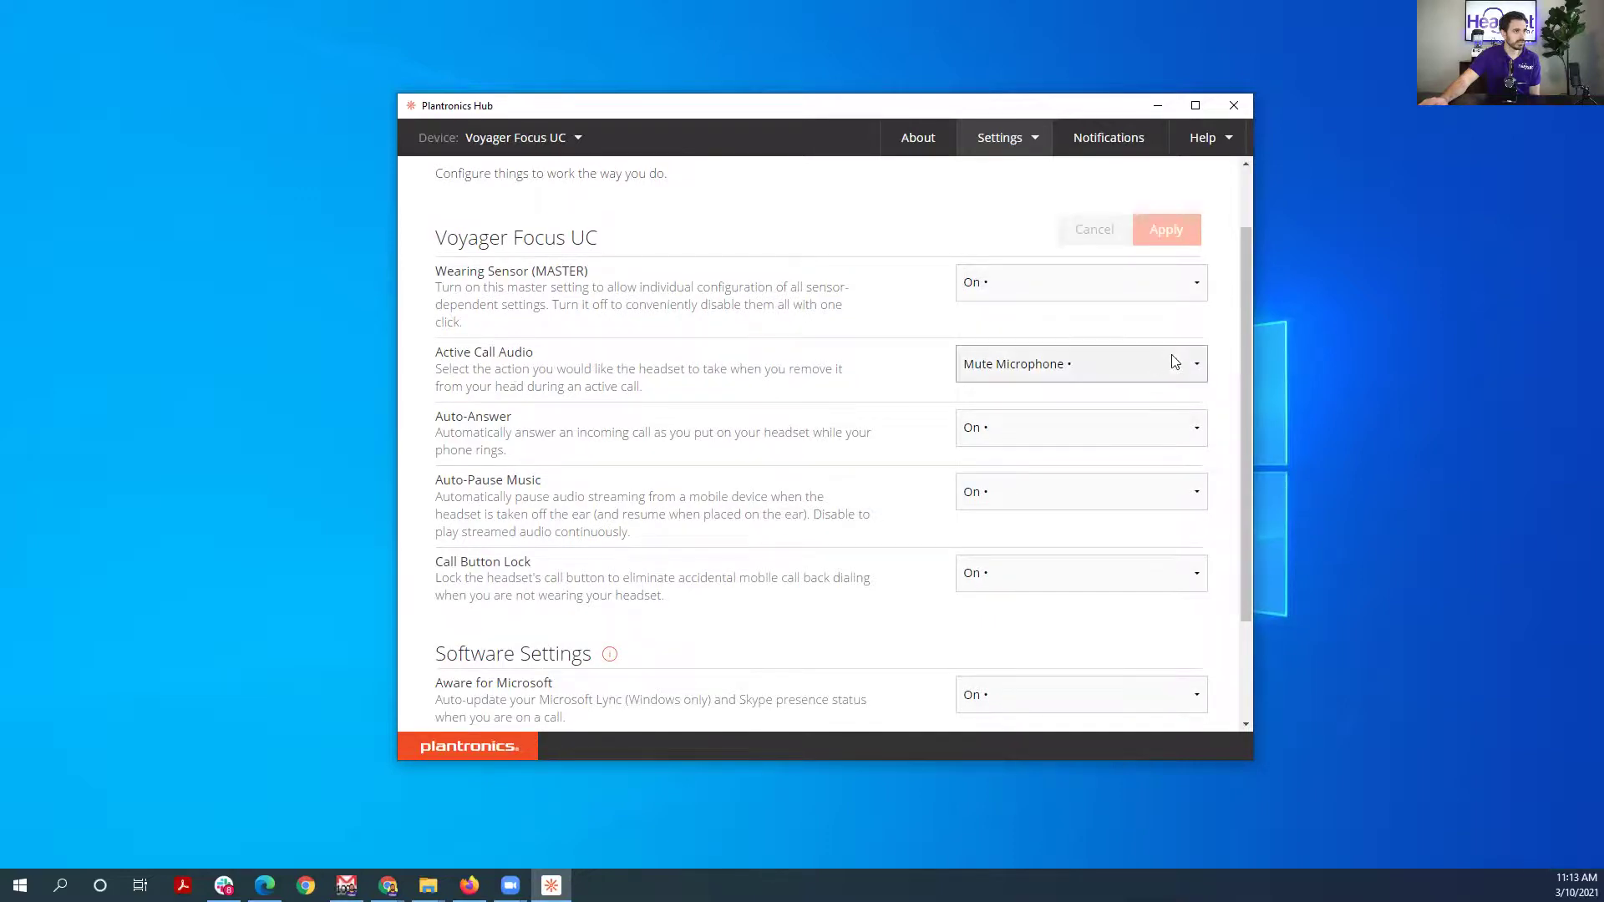
click(1111, 366)
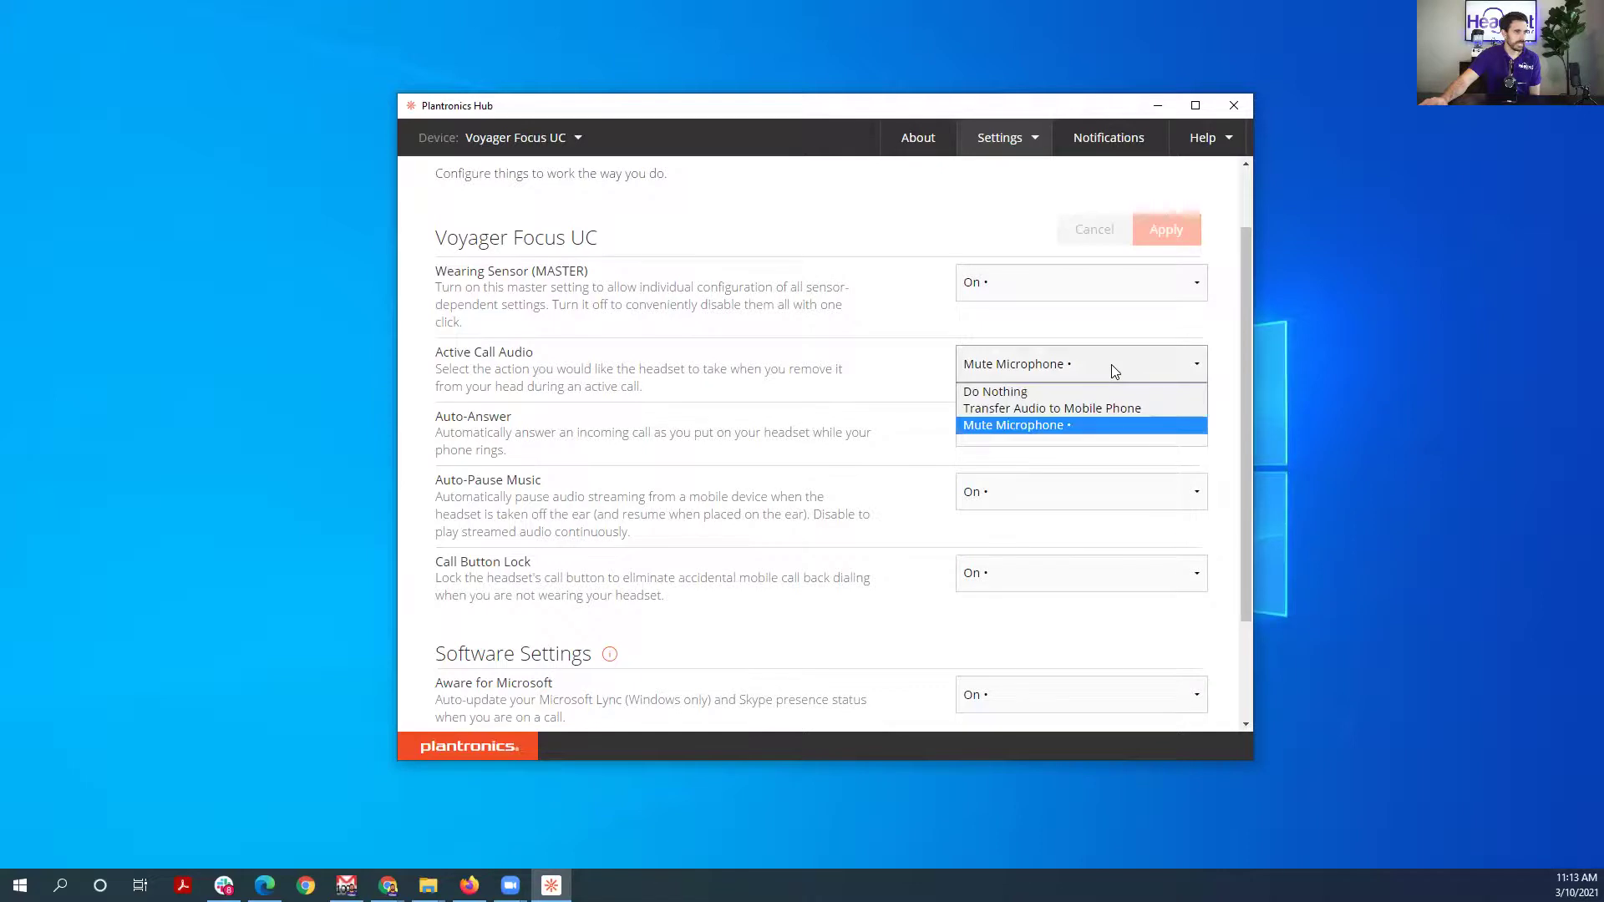
click(1110, 364)
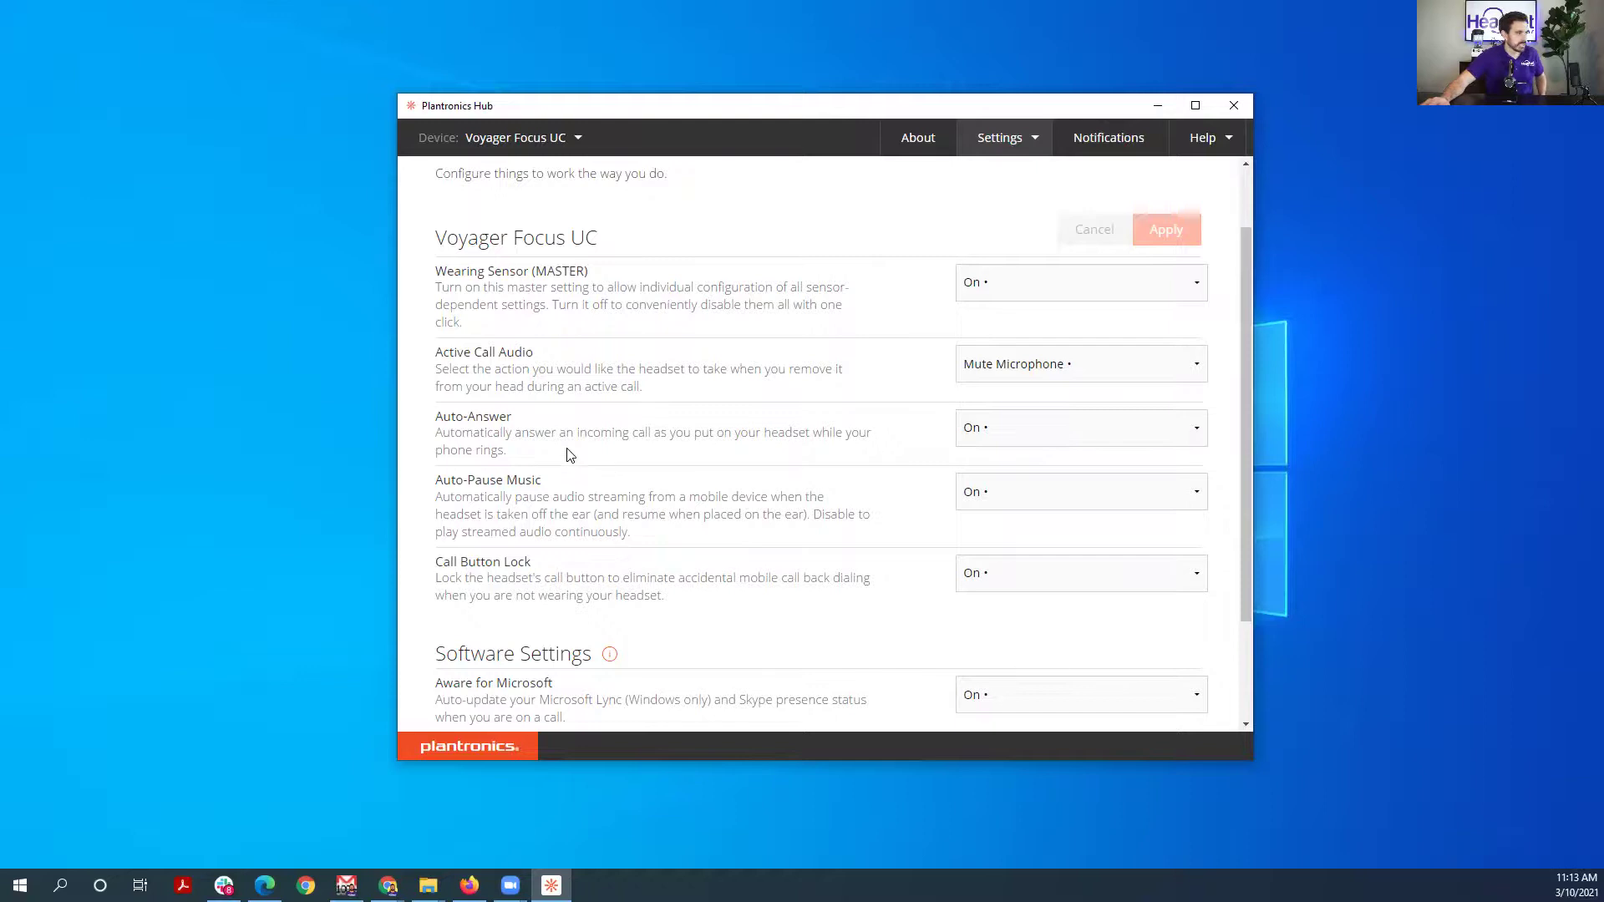
scroll(566, 451, down, 2)
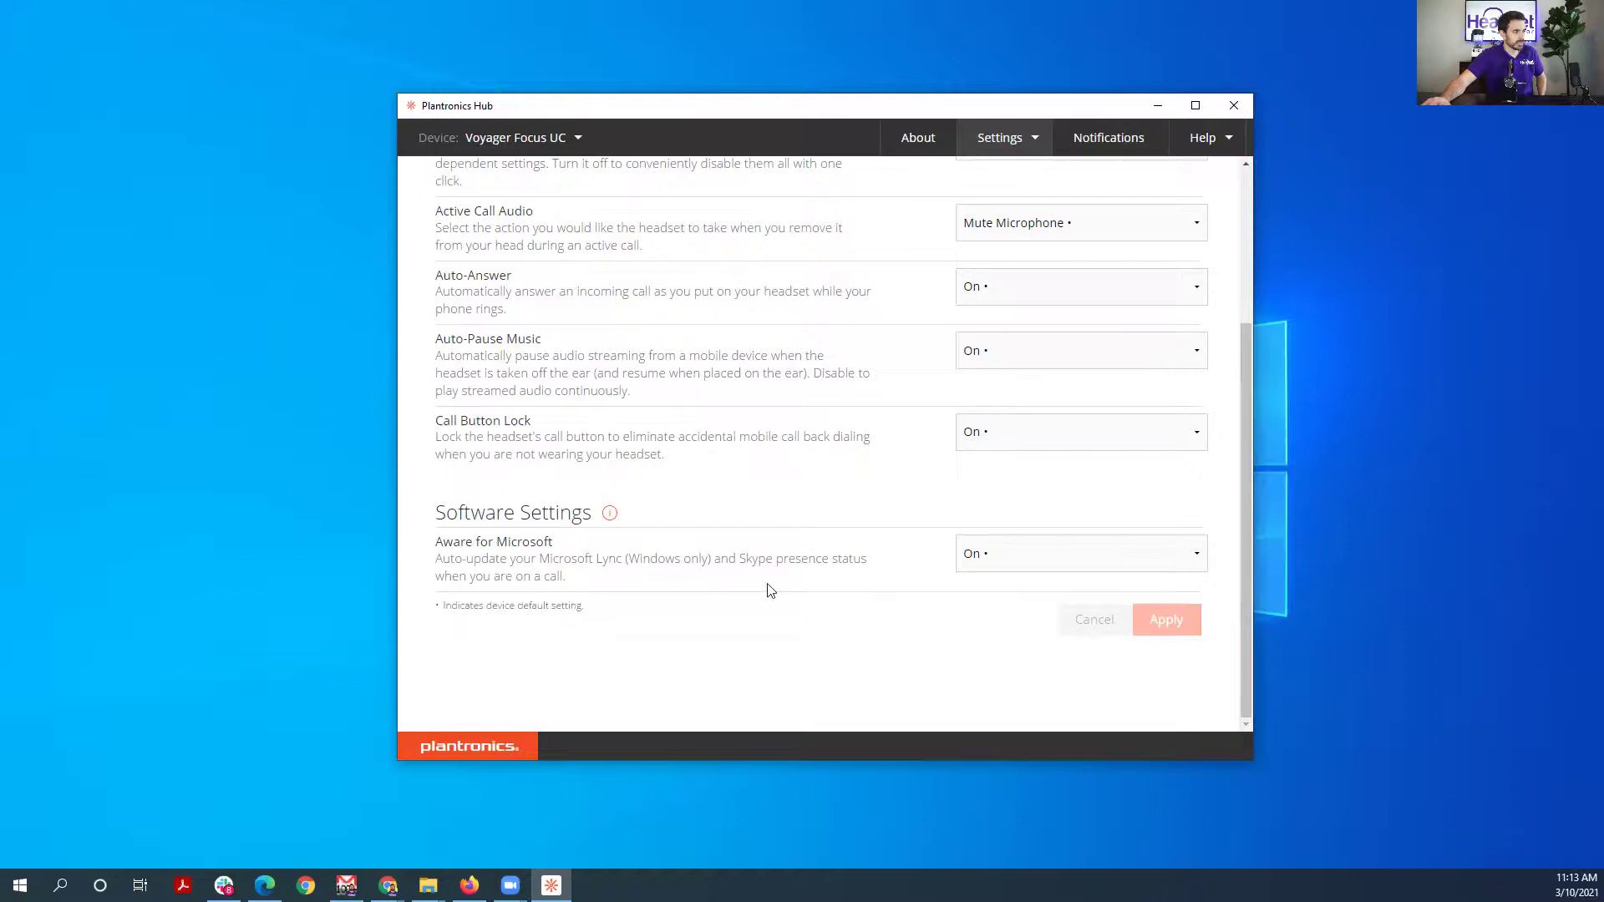
scroll(802, 568, up, 3)
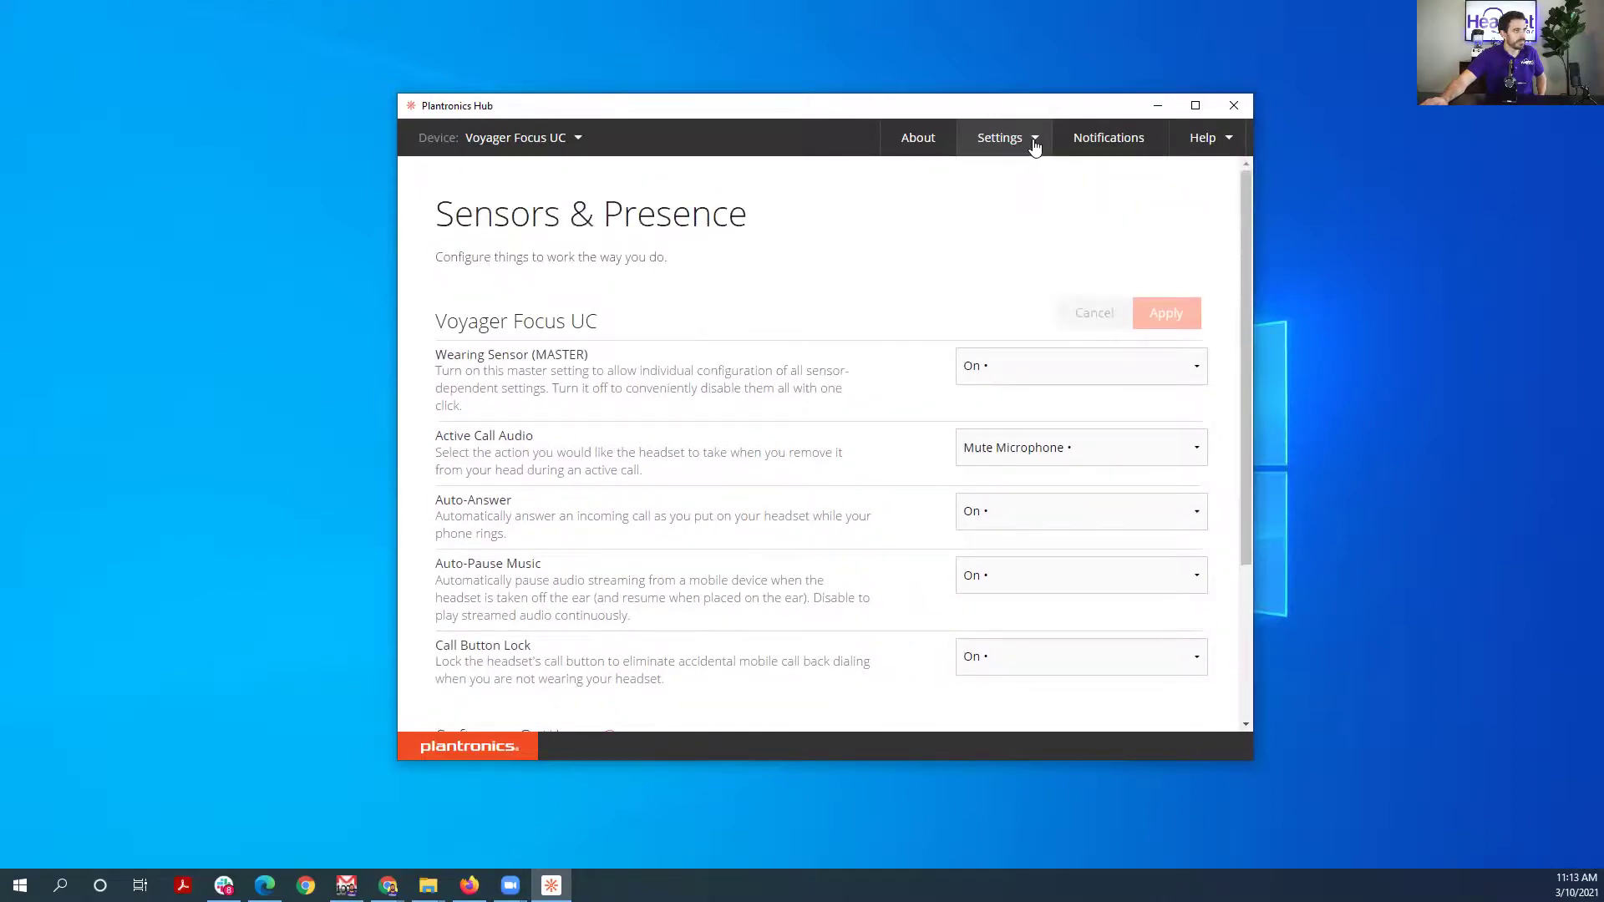
click(1000, 137)
Go to the Wireless page and view Extended Range Mode's On/Off choices, leaving it Off
click(963, 301)
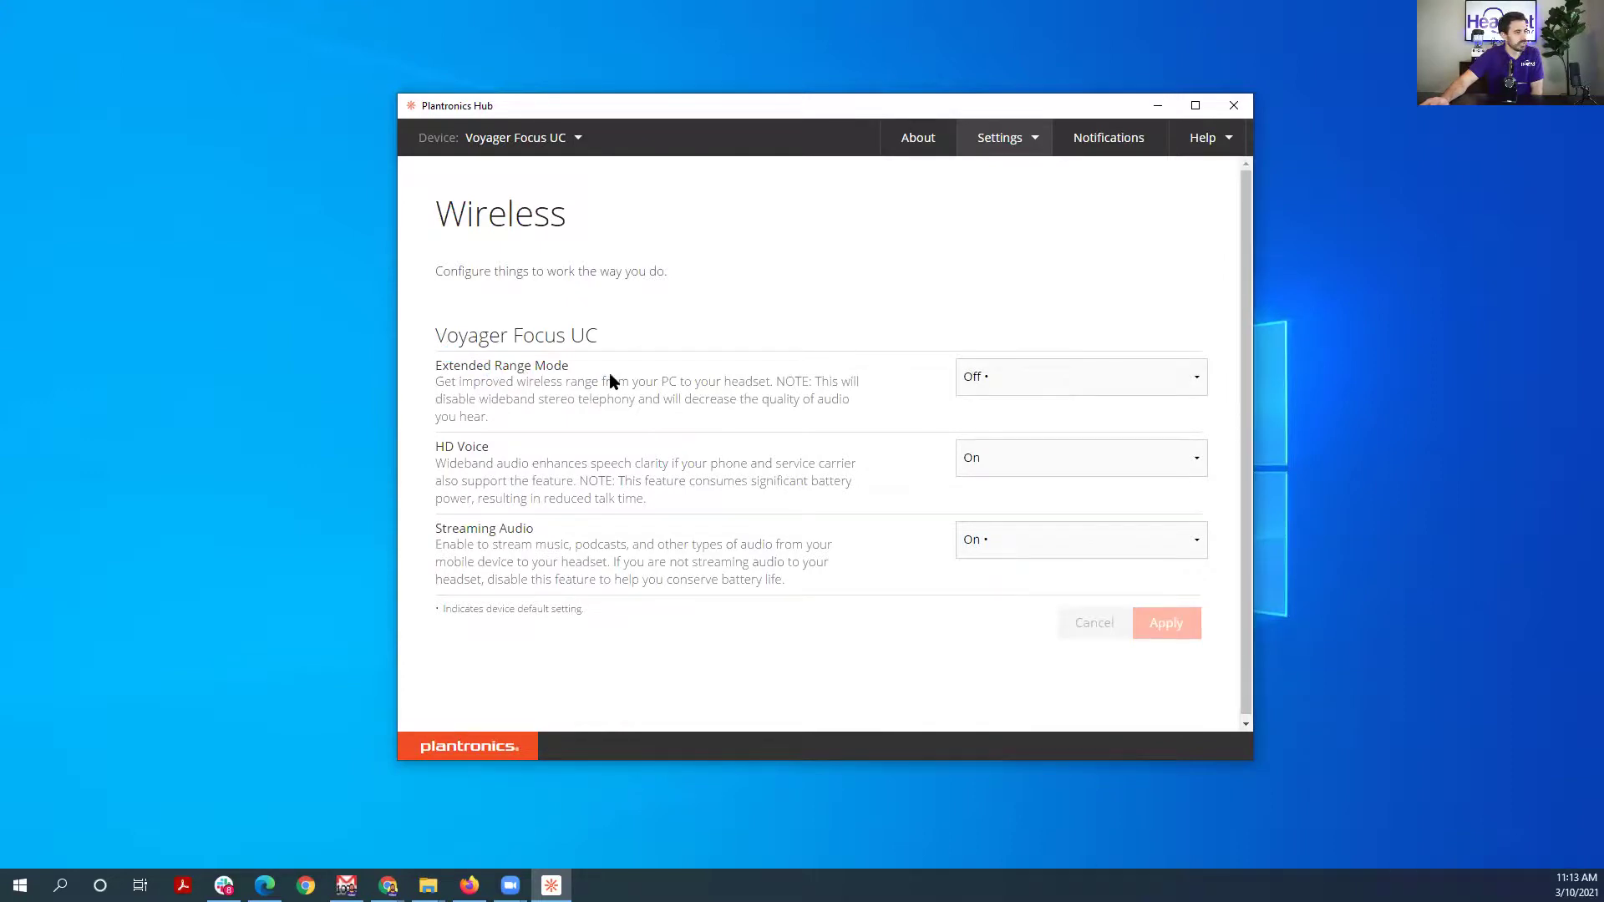
click(1088, 378)
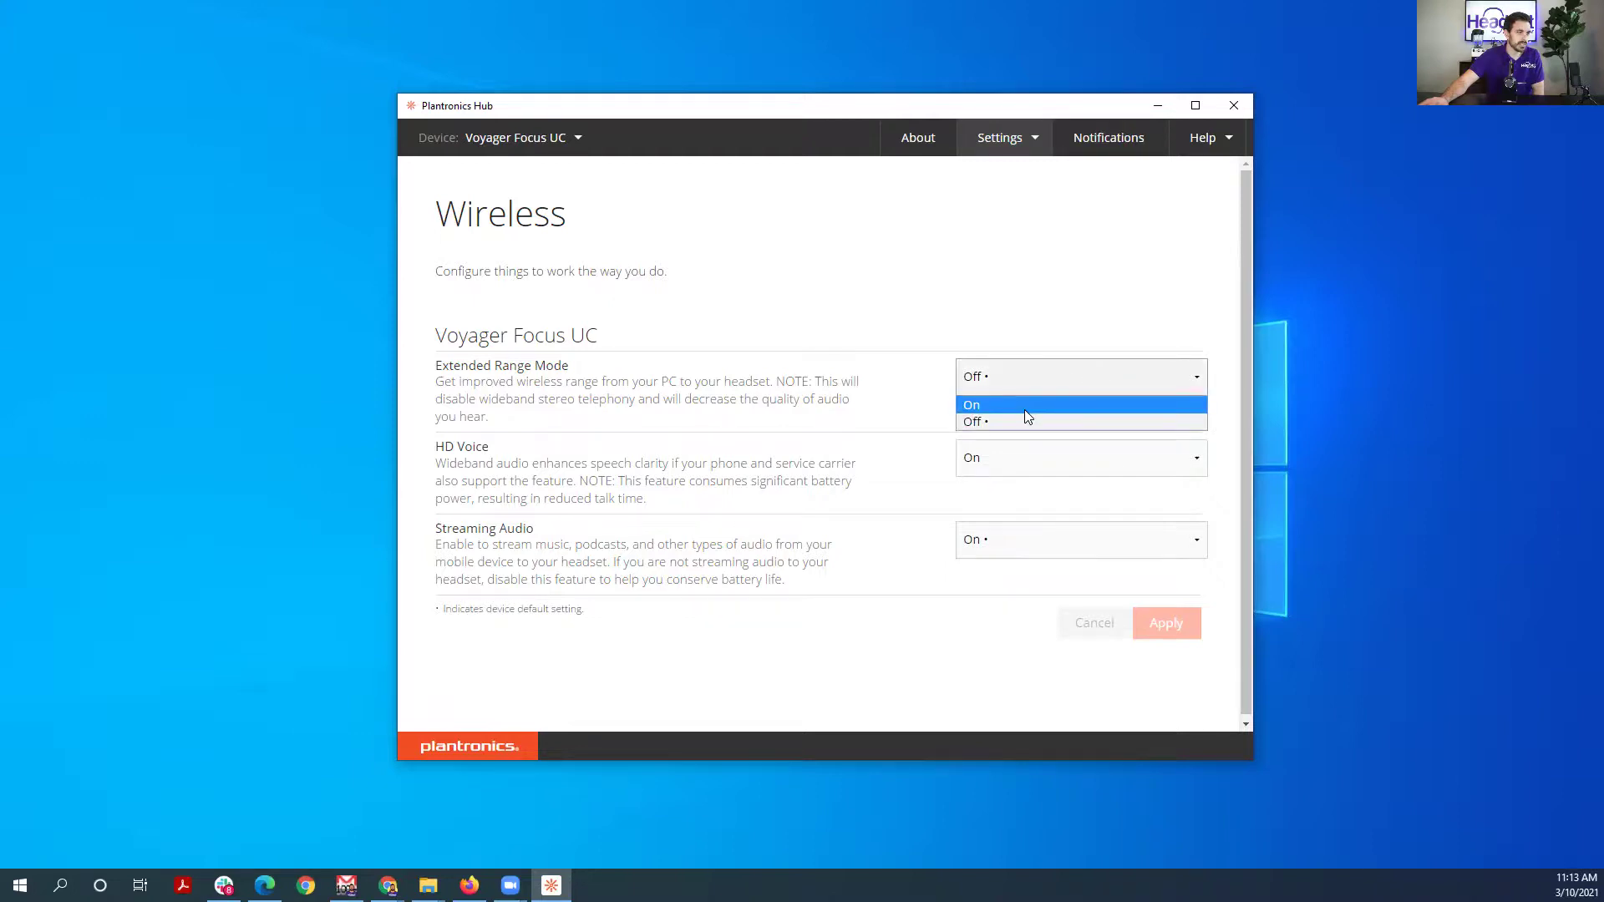
click(868, 288)
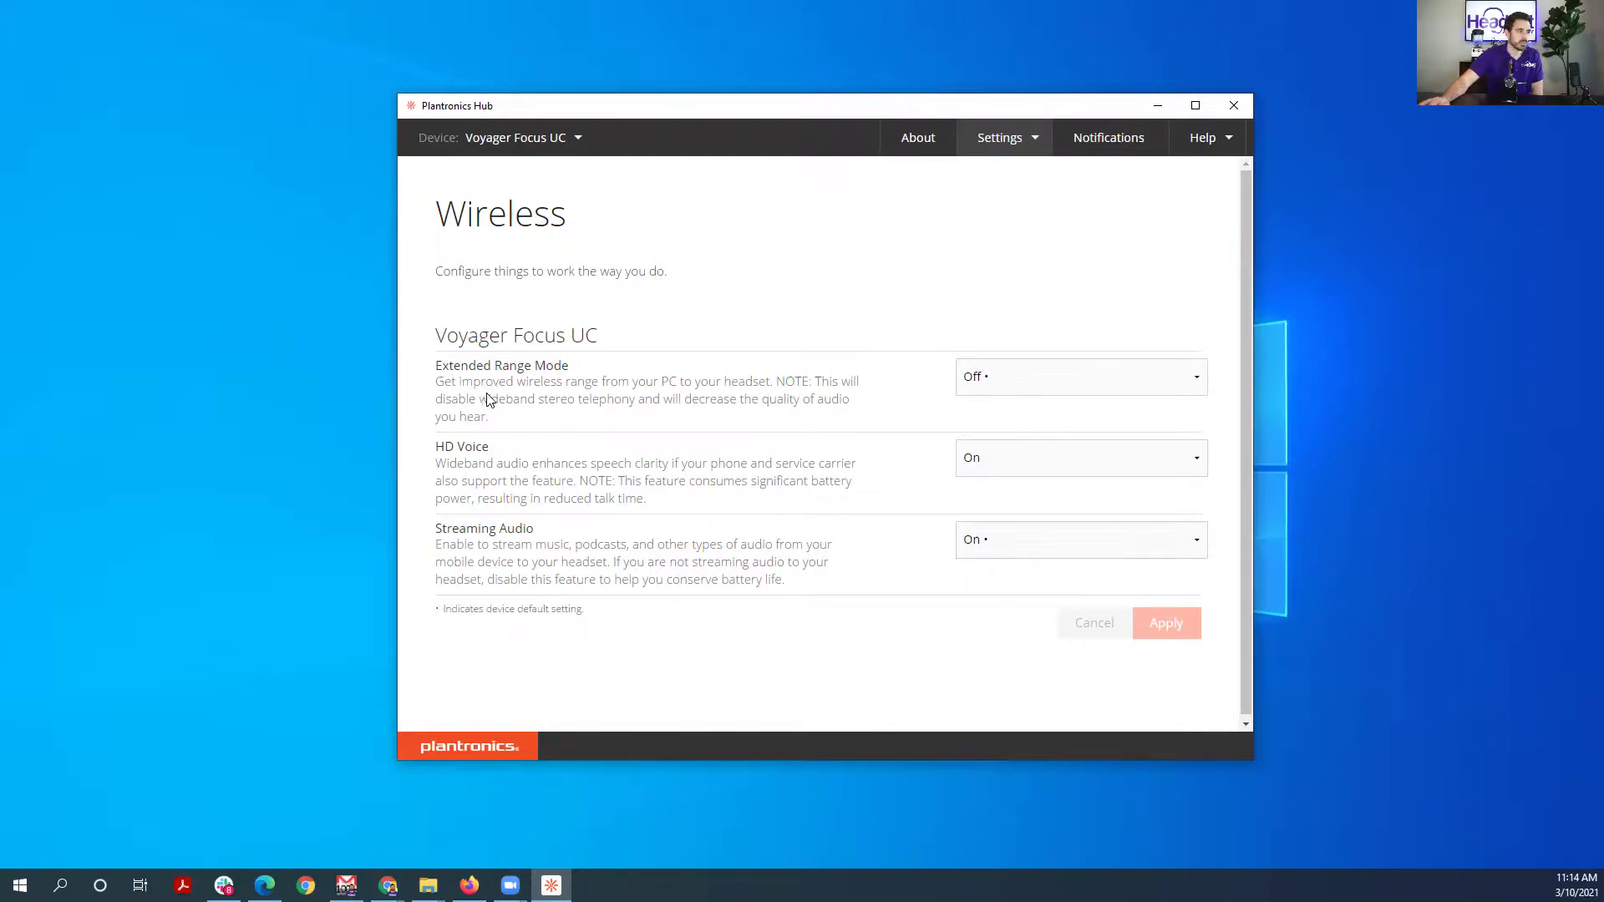
scroll(501, 485, down, 1)
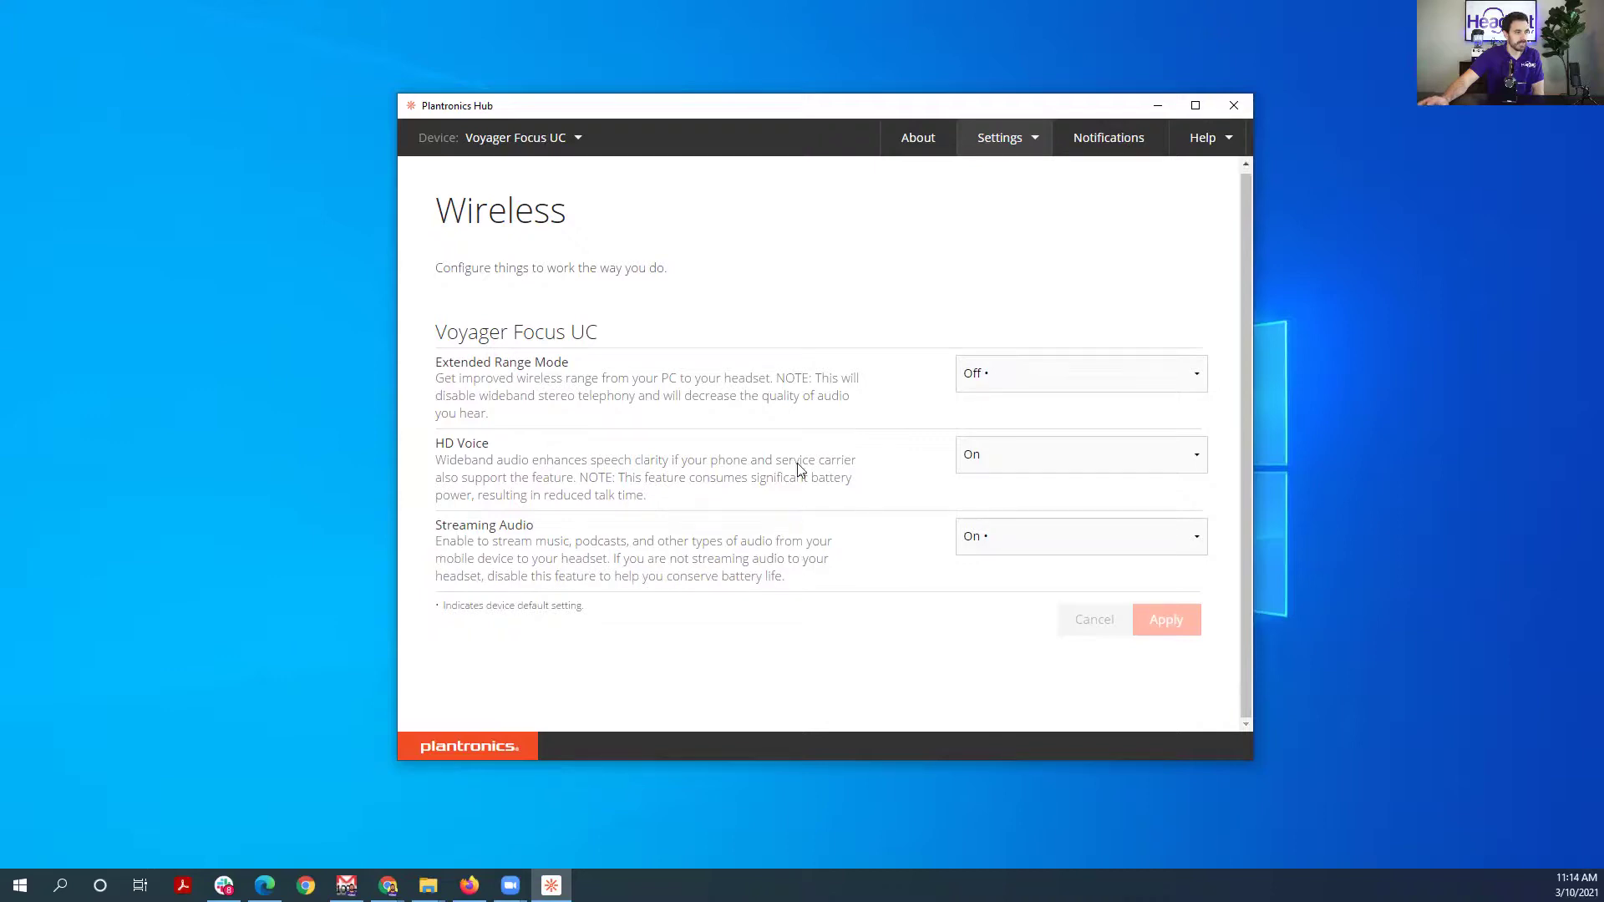
scroll(860, 402, up, 1)
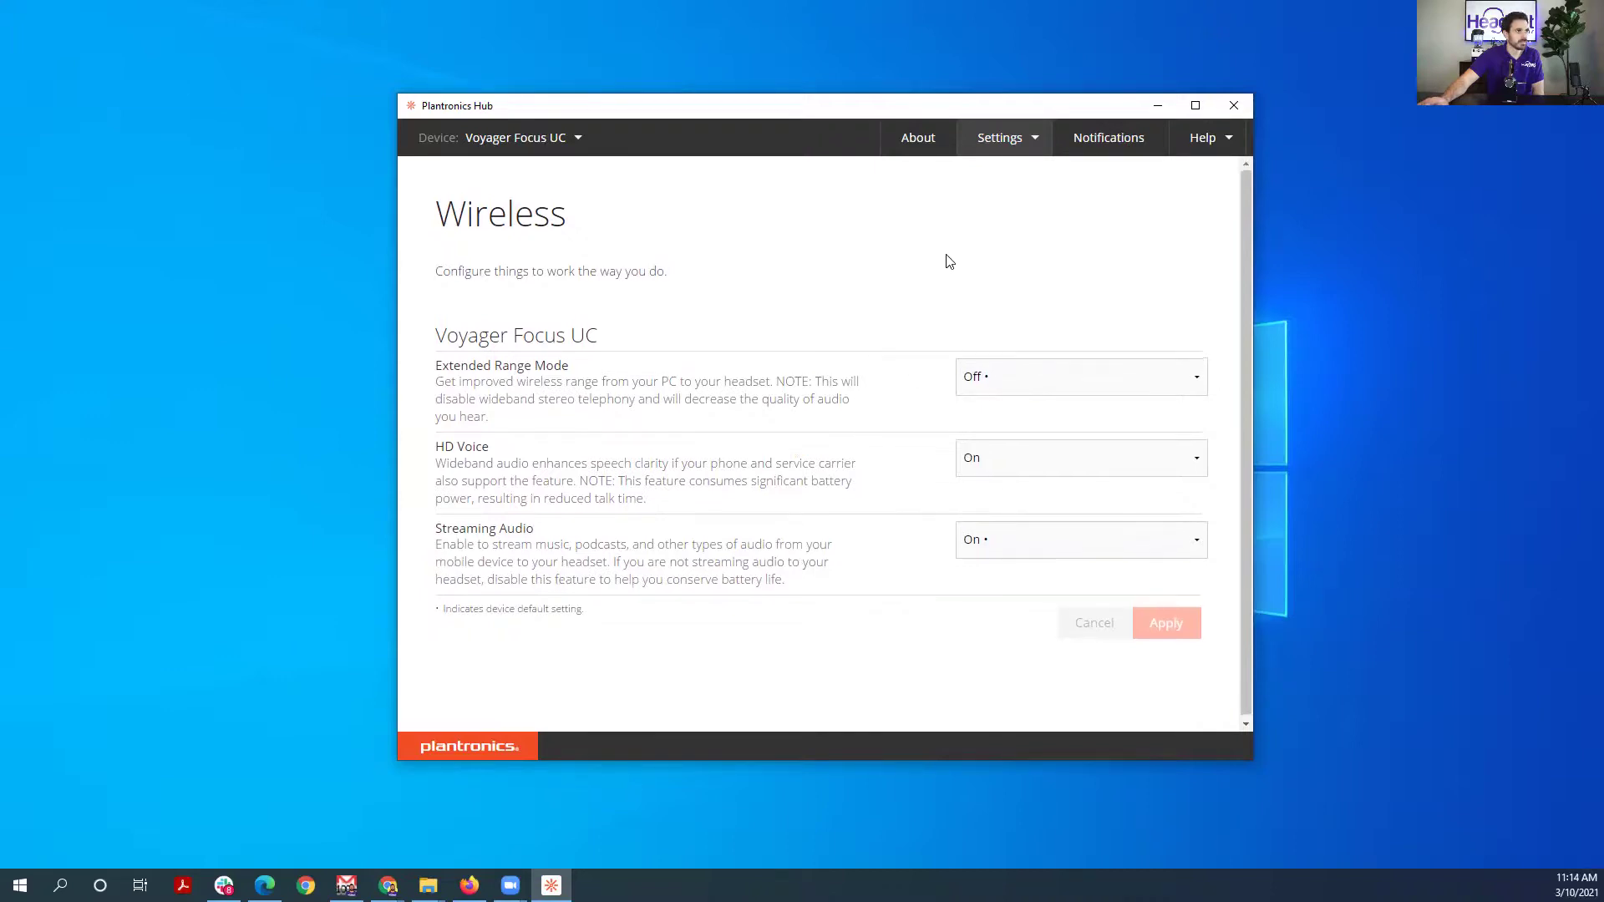
click(1034, 144)
Open the Advanced page and view the Anti-Startle choices, leaving it Off
click(961, 324)
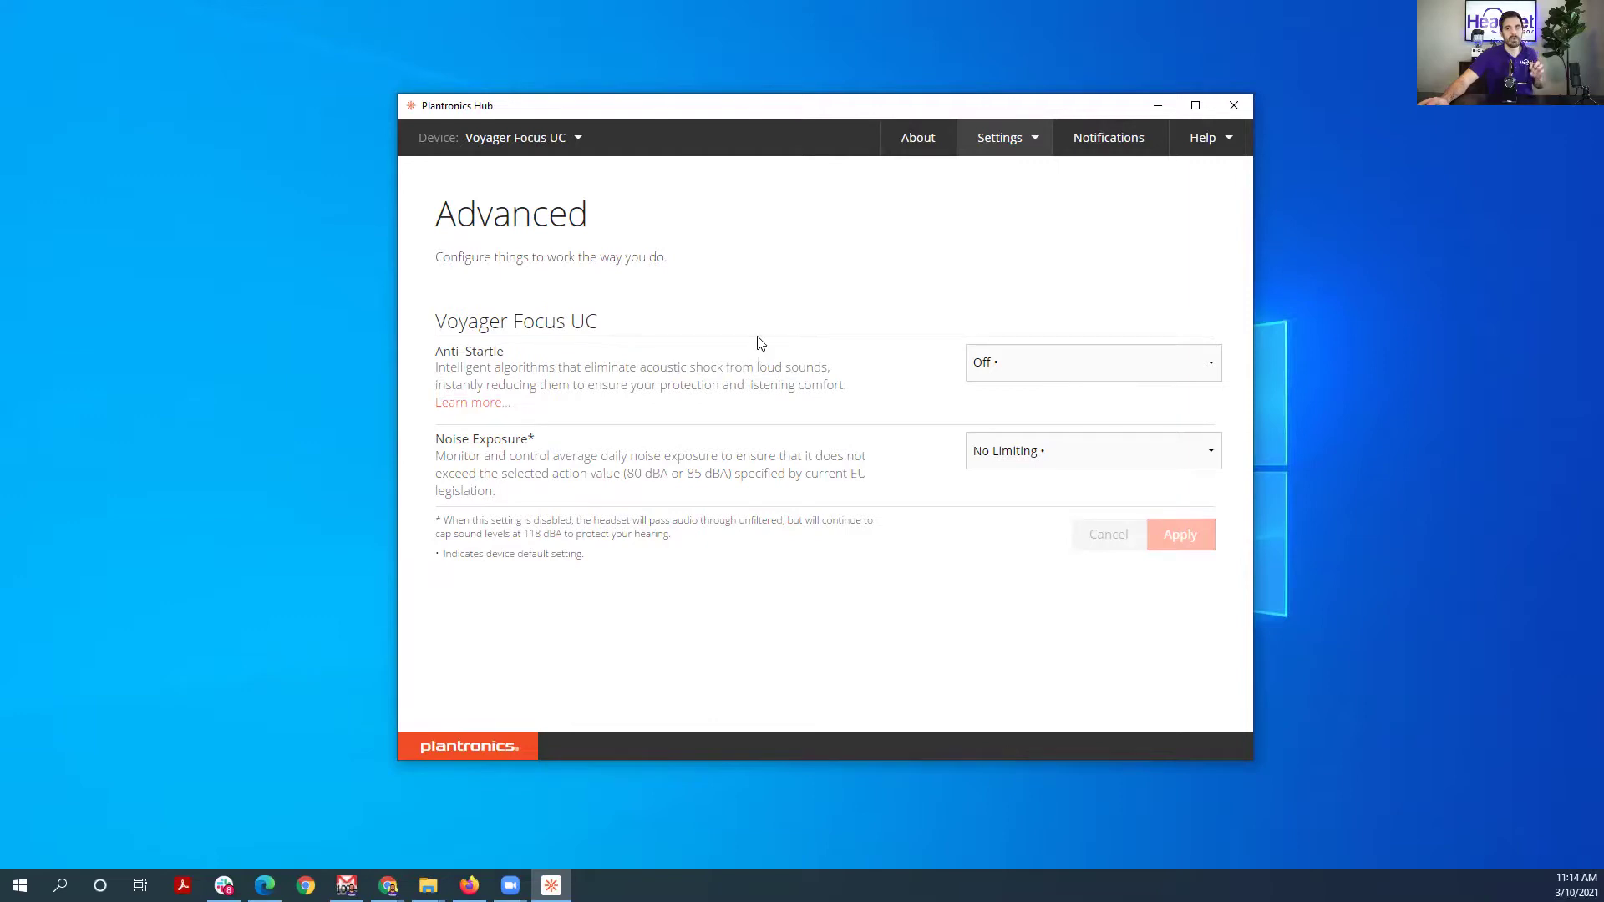
click(1099, 365)
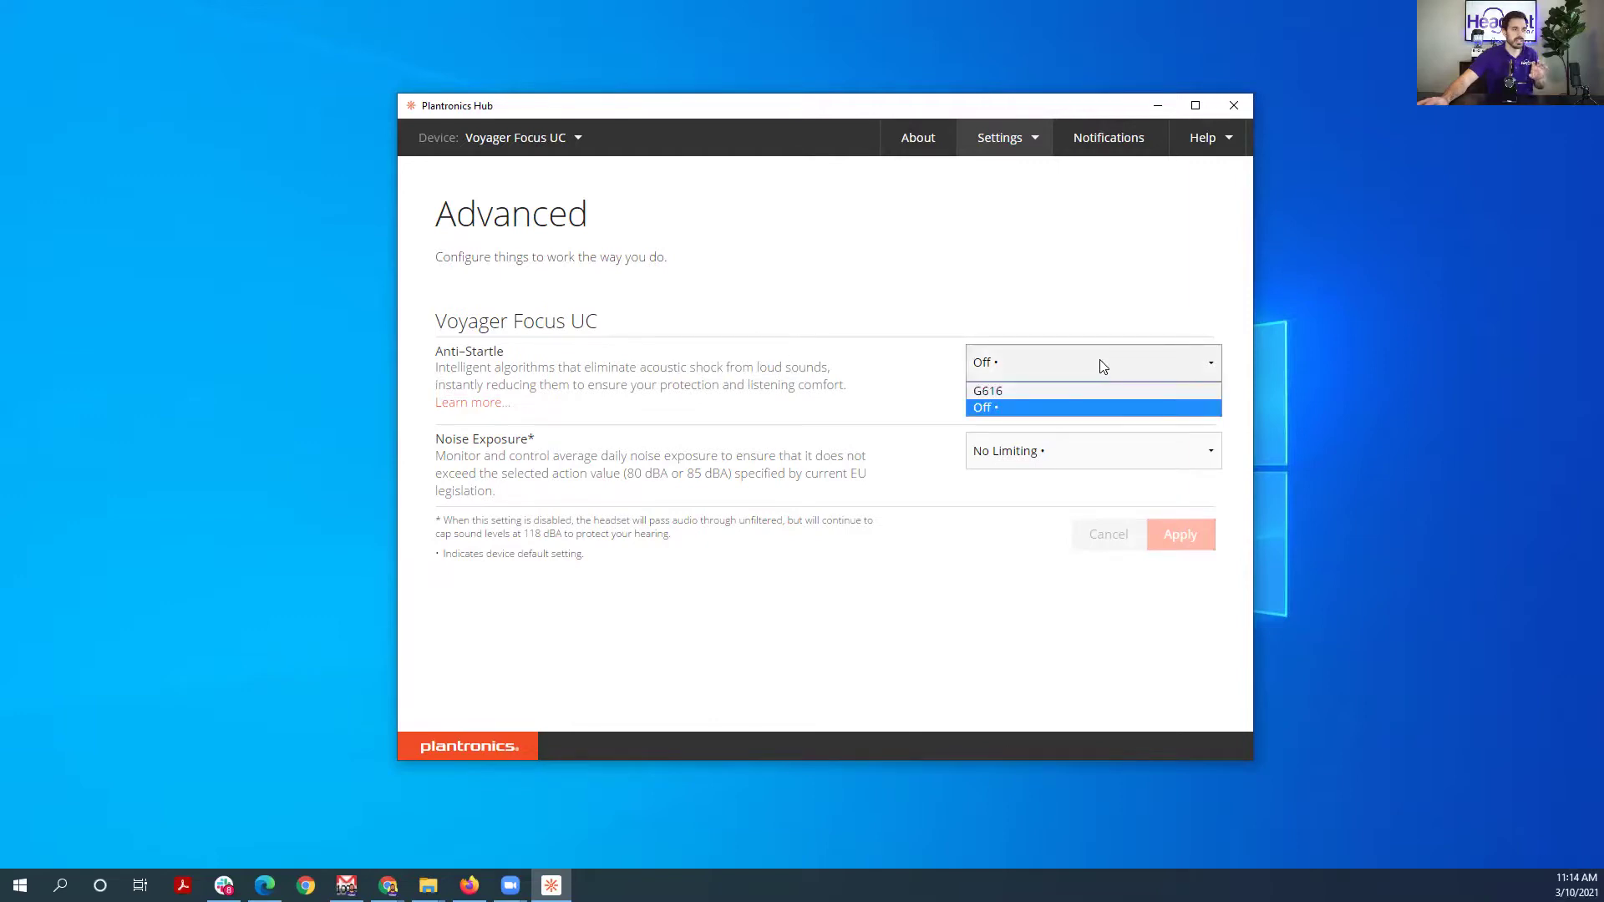
click(1040, 304)
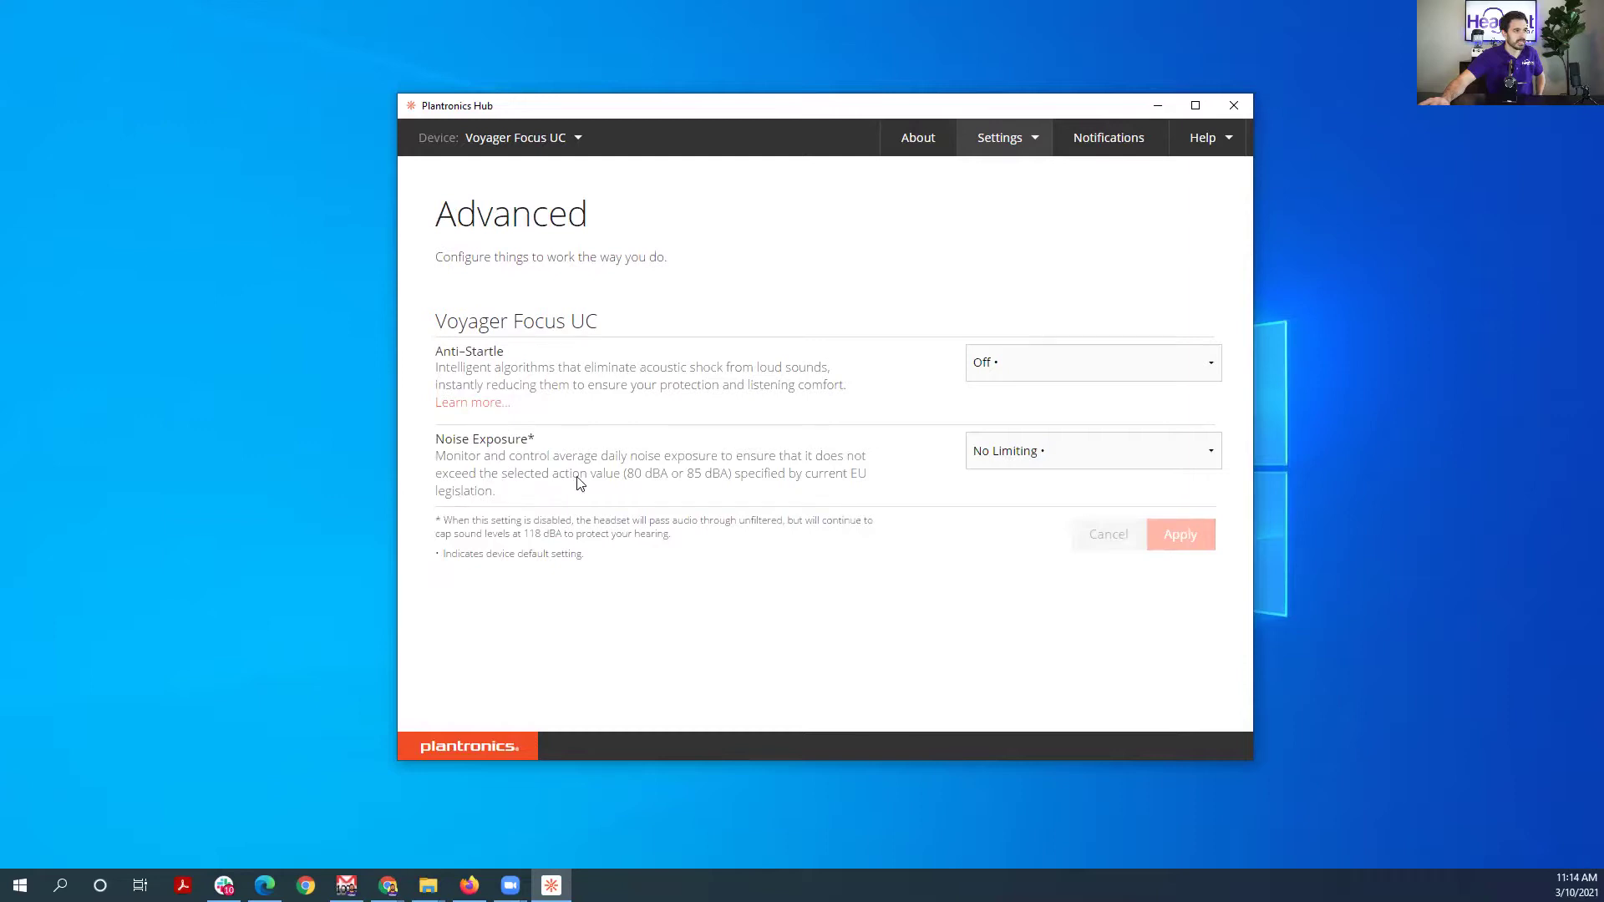
View the Noise Exposure limit options, keeping No Limiting, then show the settings page list
click(1068, 456)
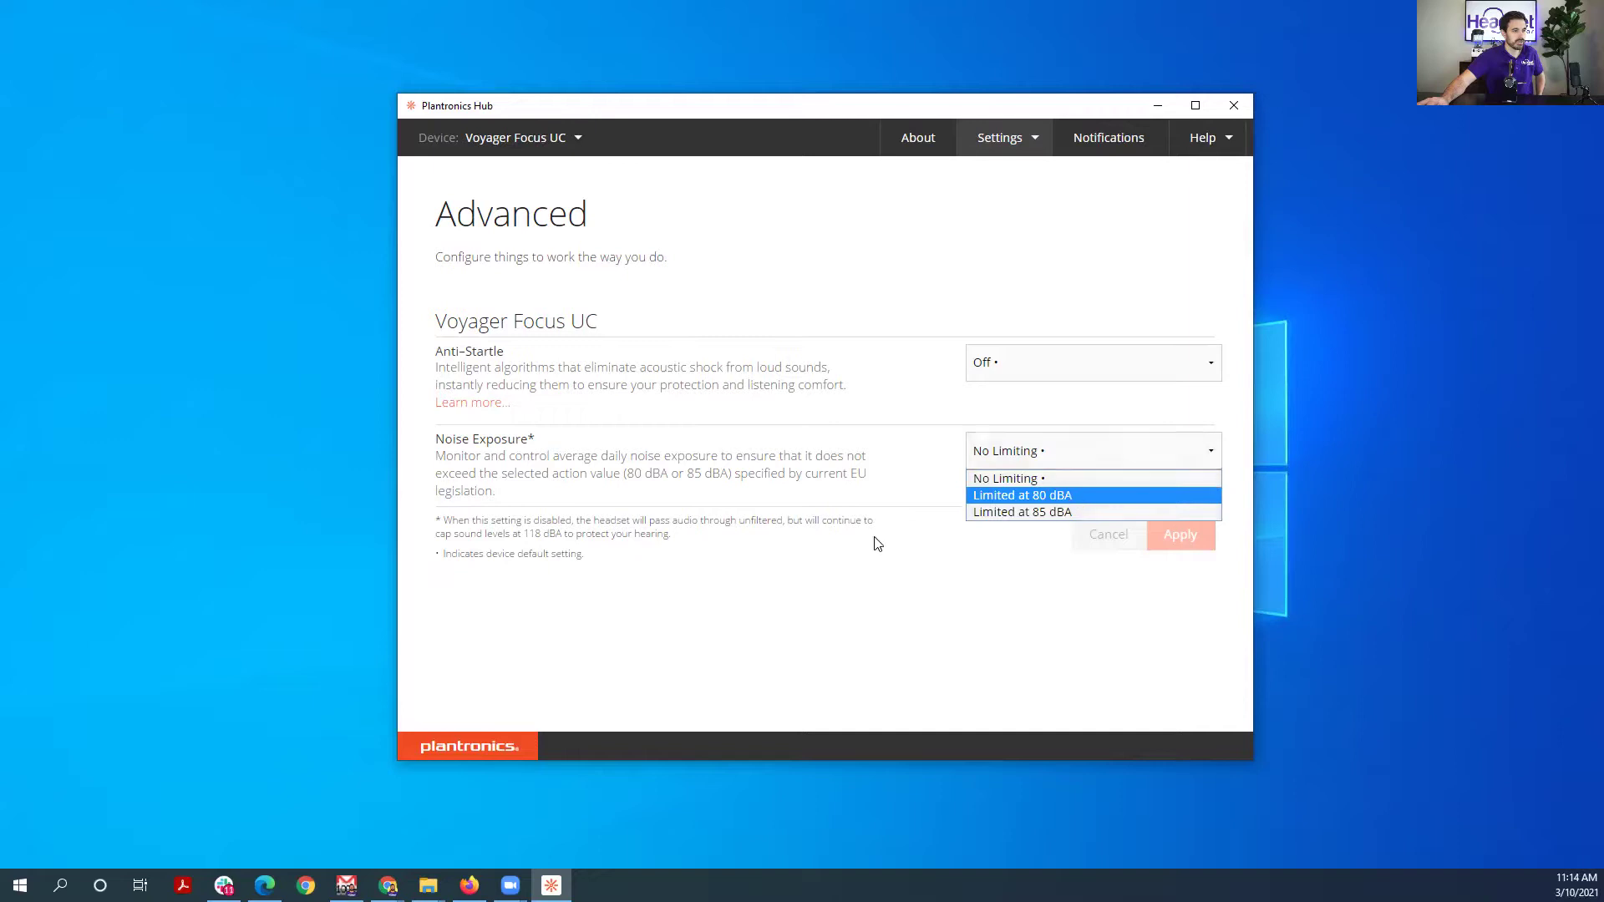
click(791, 585)
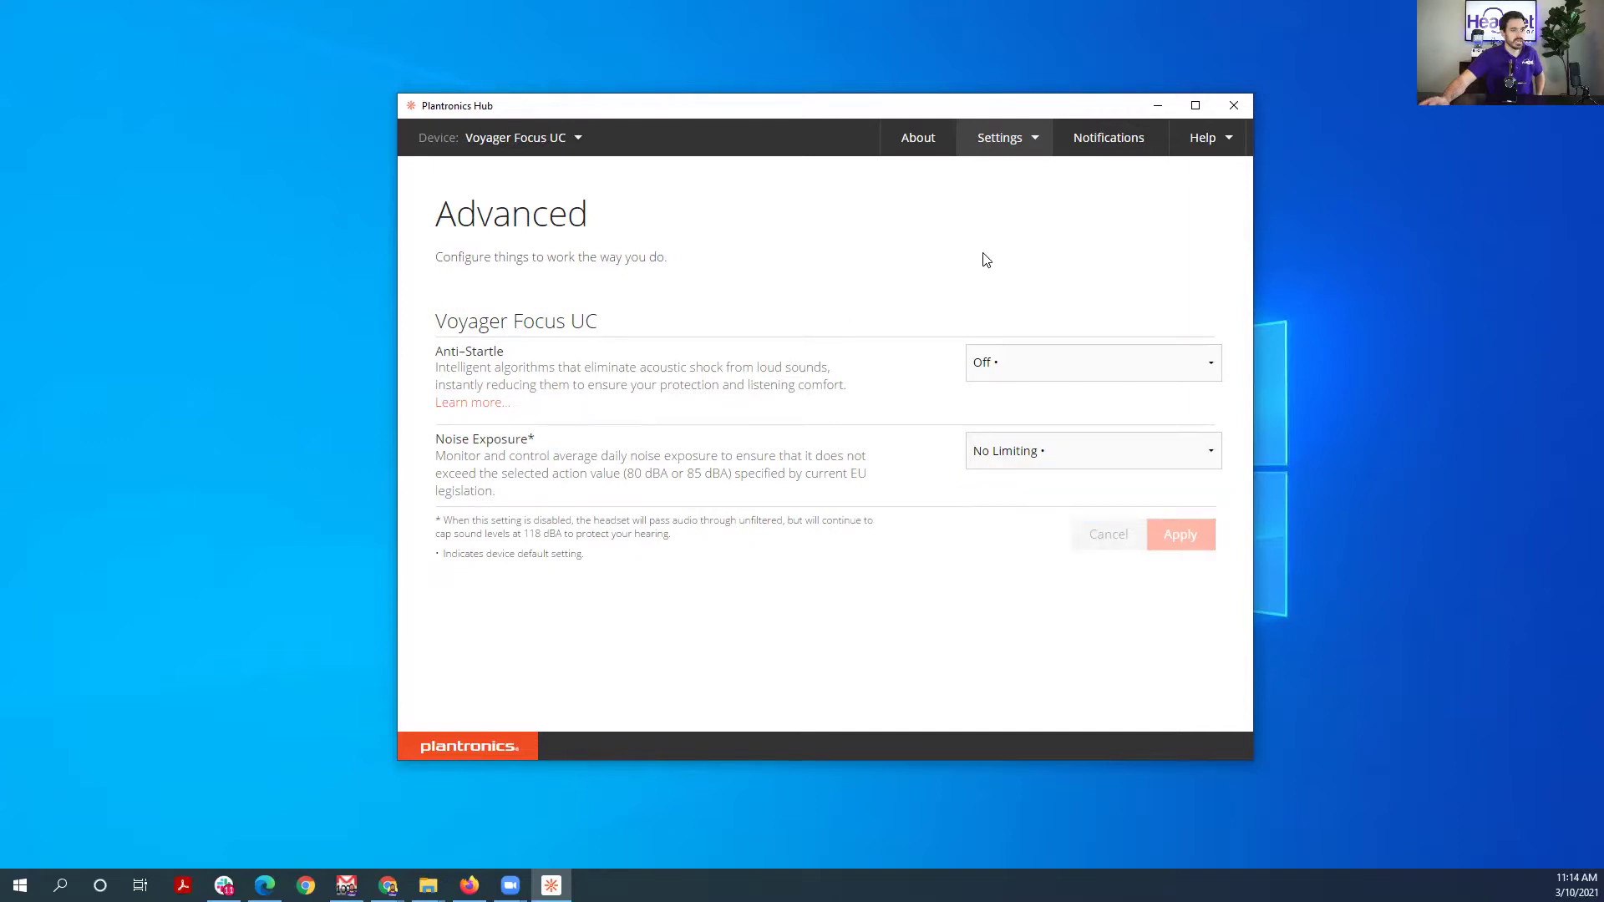
click(1013, 142)
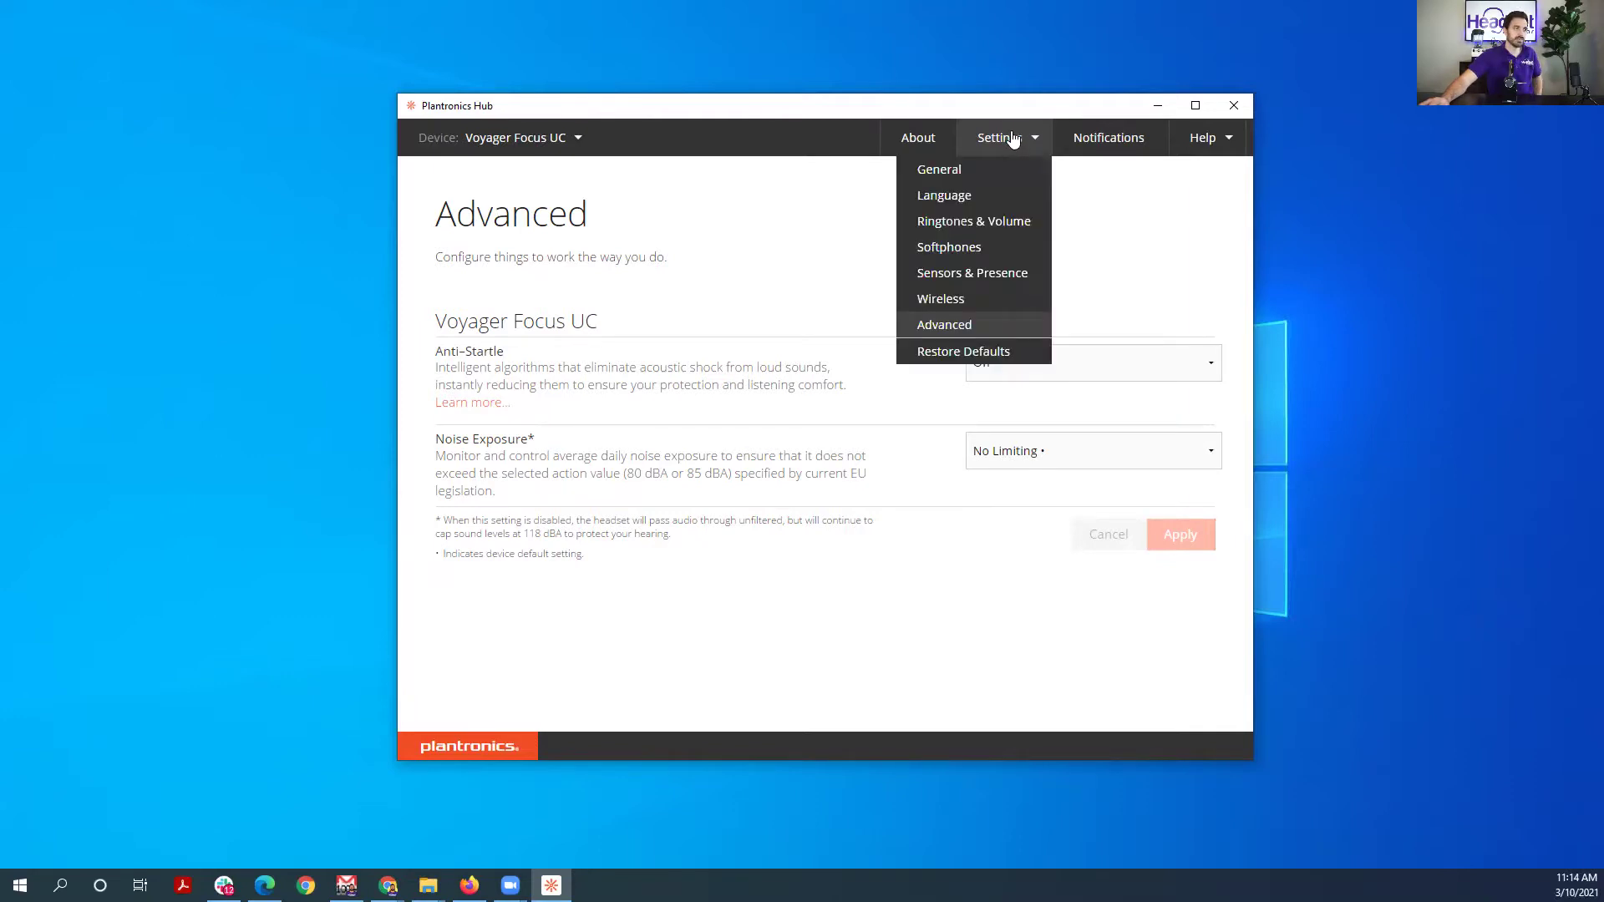
click(1001, 144)
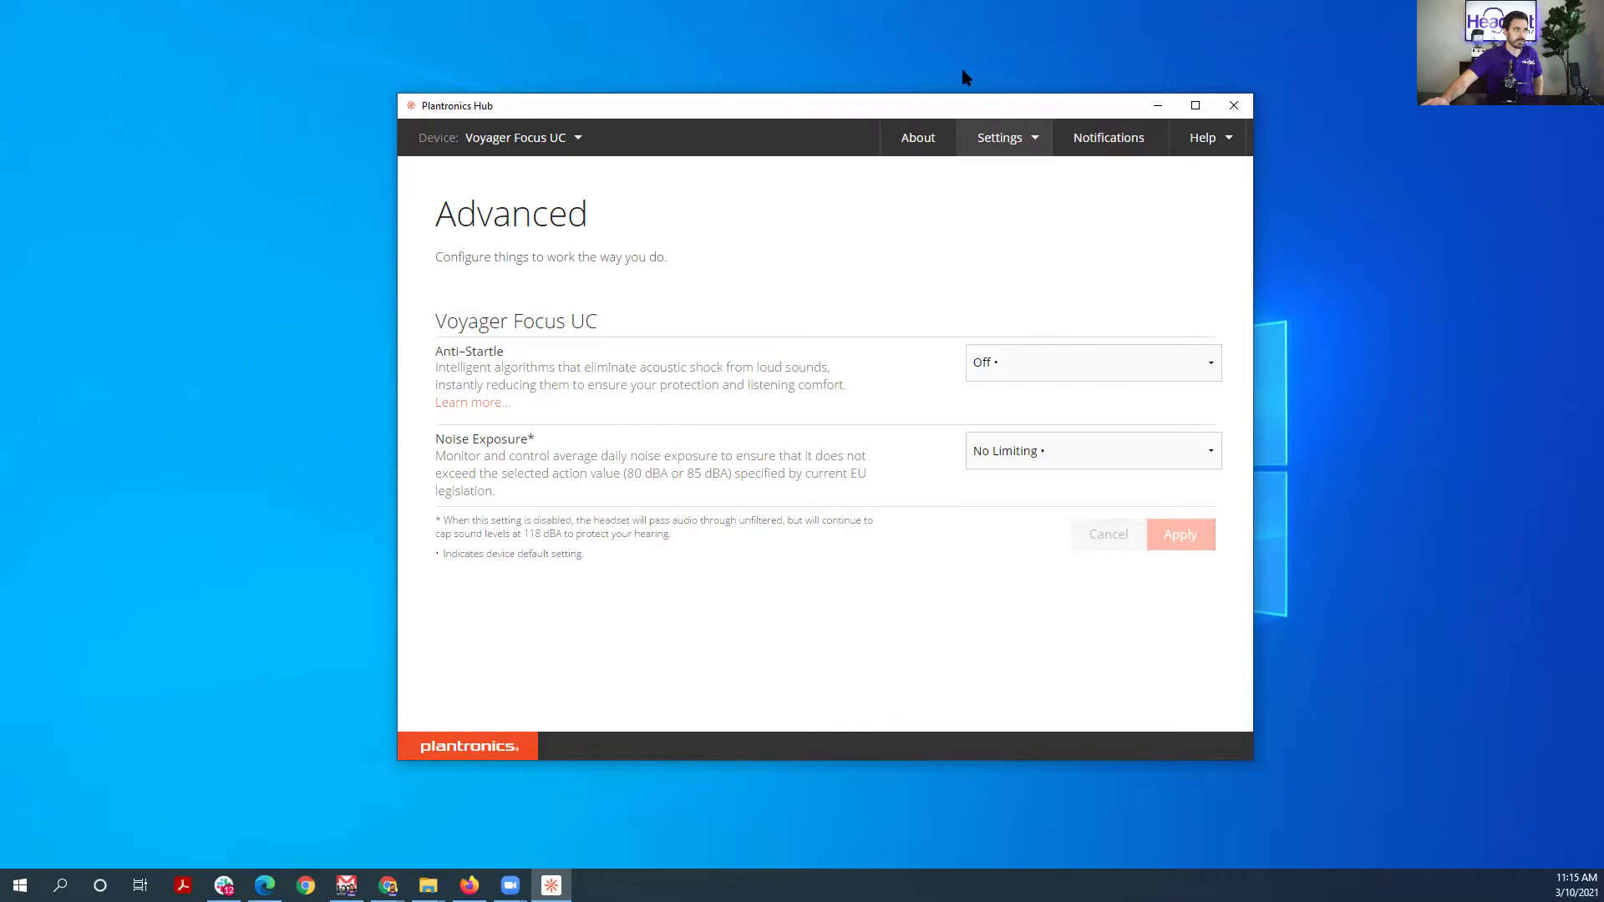